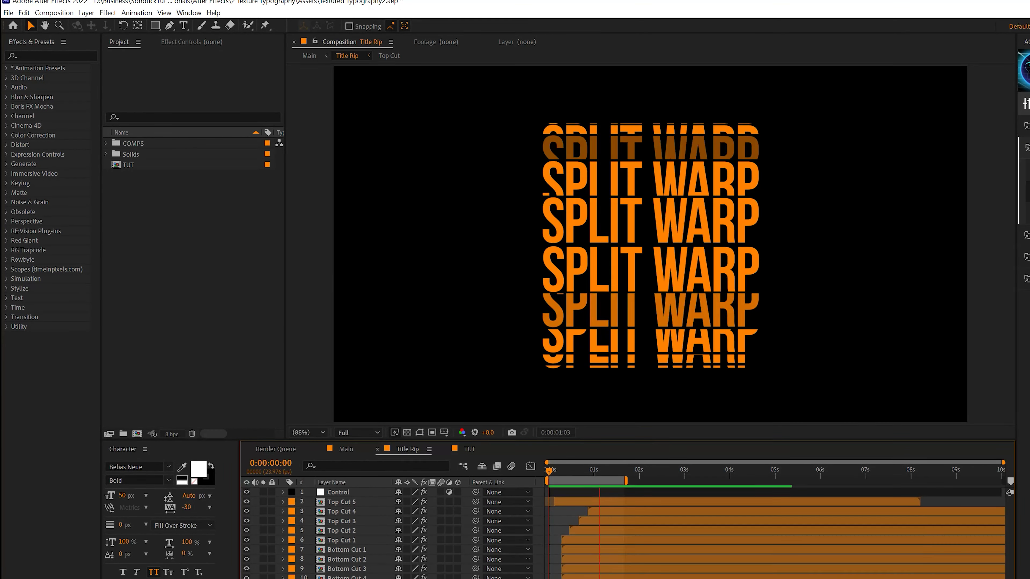
# Switch to the TUT composition and change the SPLIT WARP text colour to orange.
pyautogui.press('space')
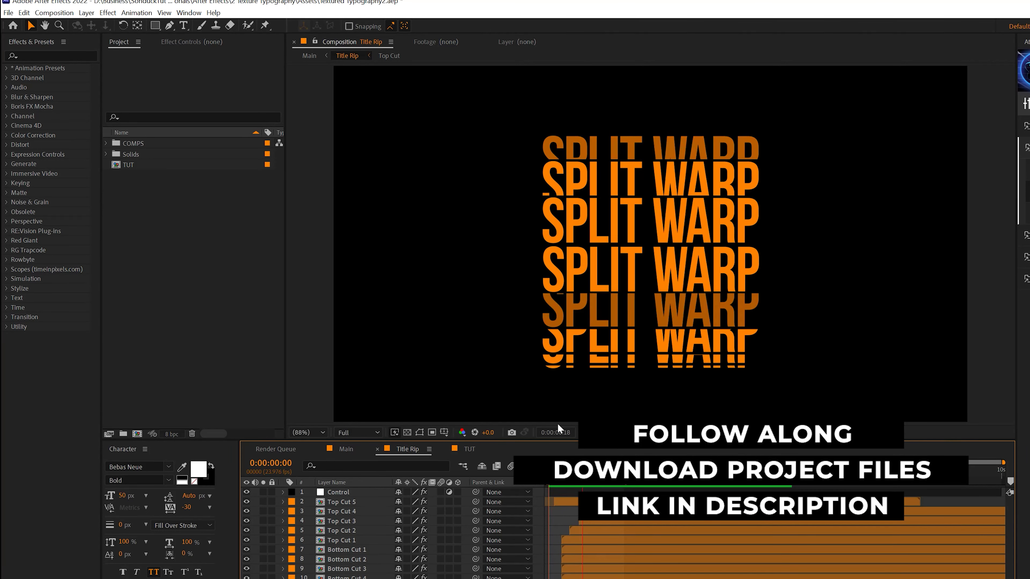
pyautogui.click(469, 449)
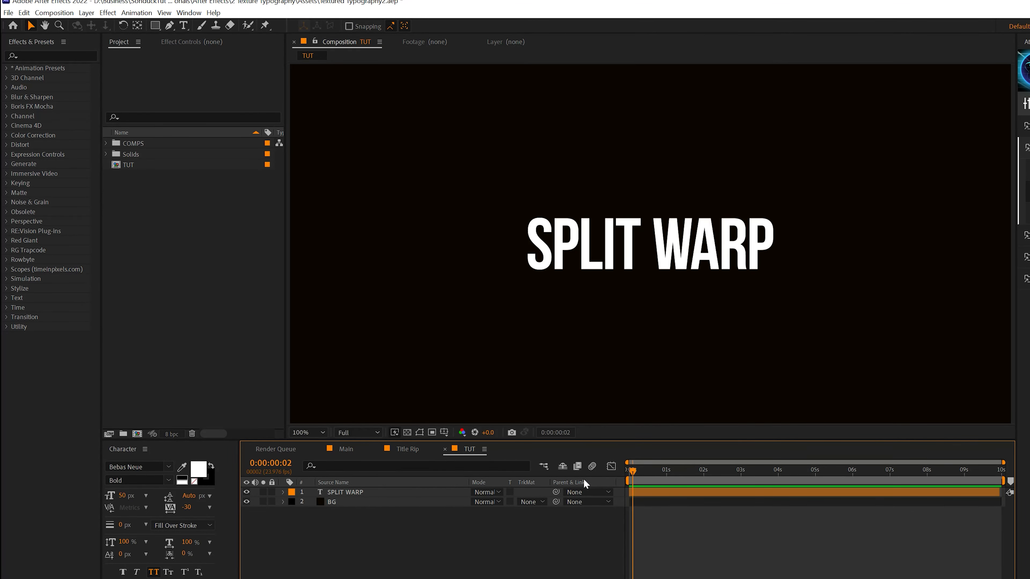
pyautogui.click(345, 492)
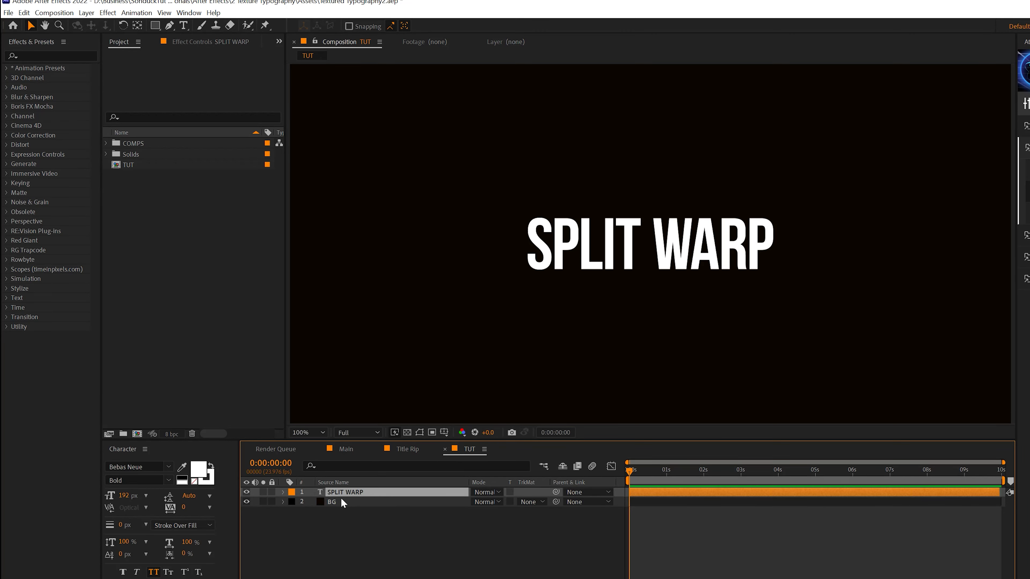
pyautogui.click(343, 503)
pyautogui.click(341, 493)
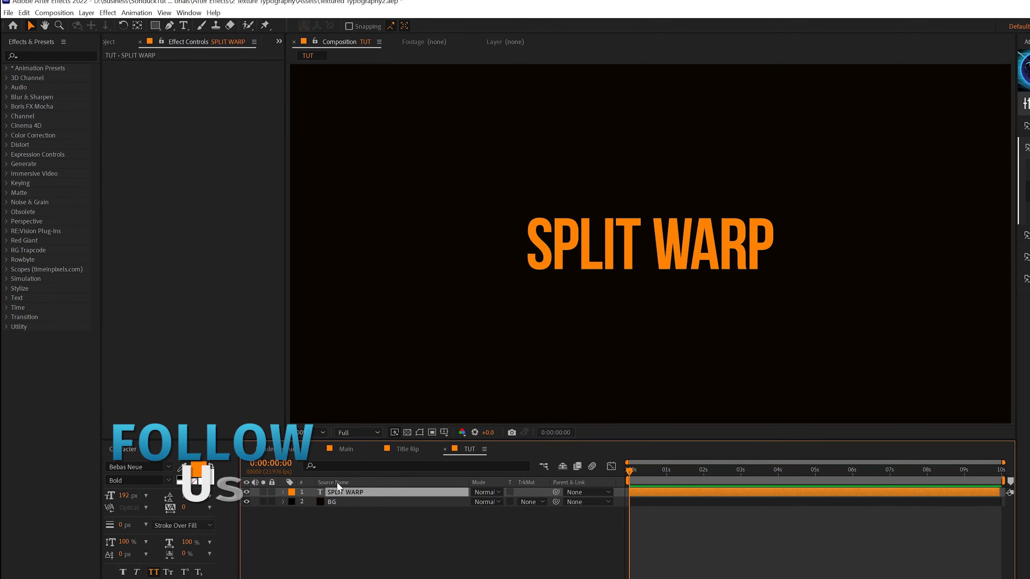
# Pre-compose the SPLIT WARP text layer as "1Title Placeholder", moving all attributes into the new composition.
pyautogui.click(87, 12)
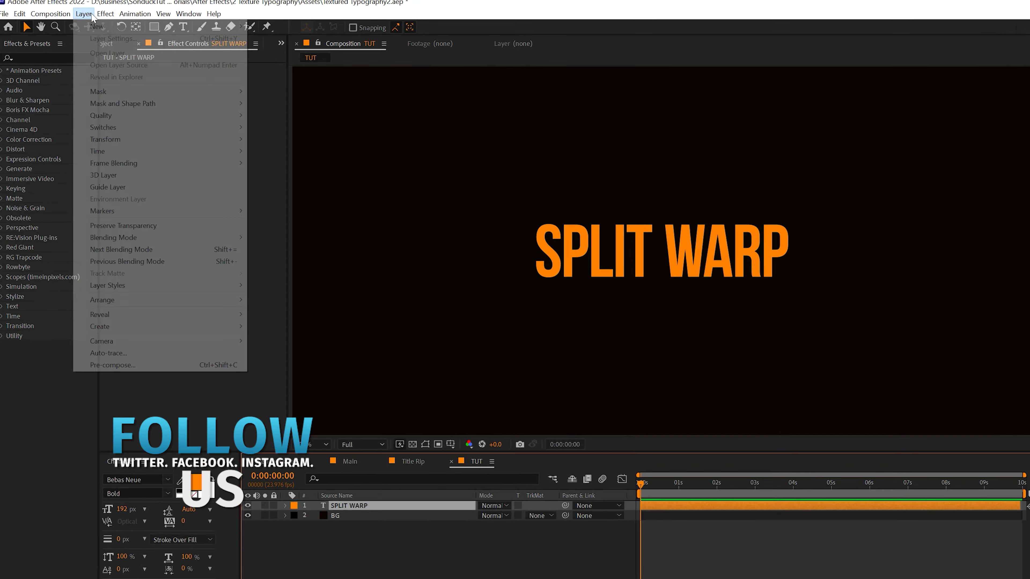
pyautogui.click(142, 354)
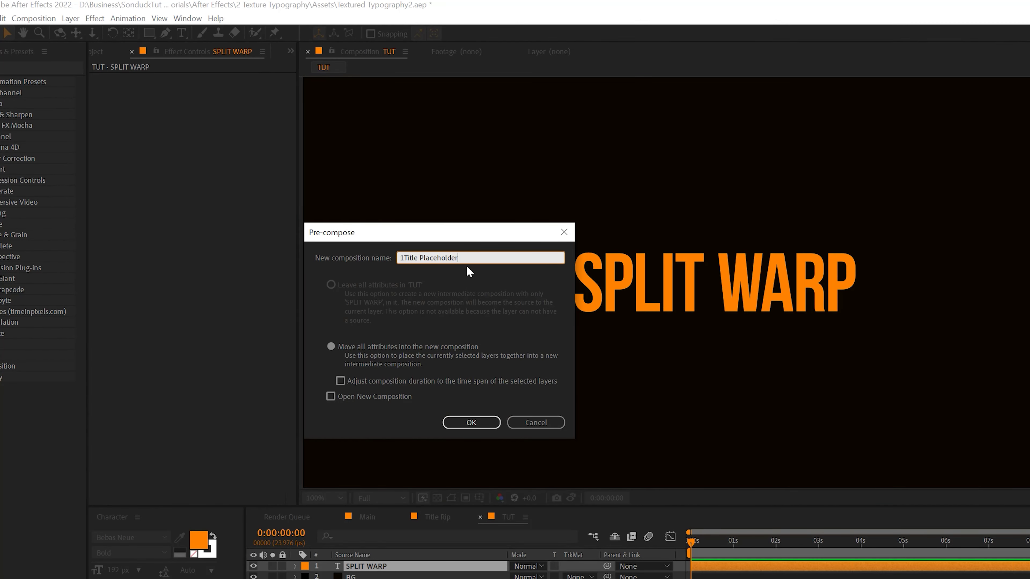
pyautogui.click(460, 423)
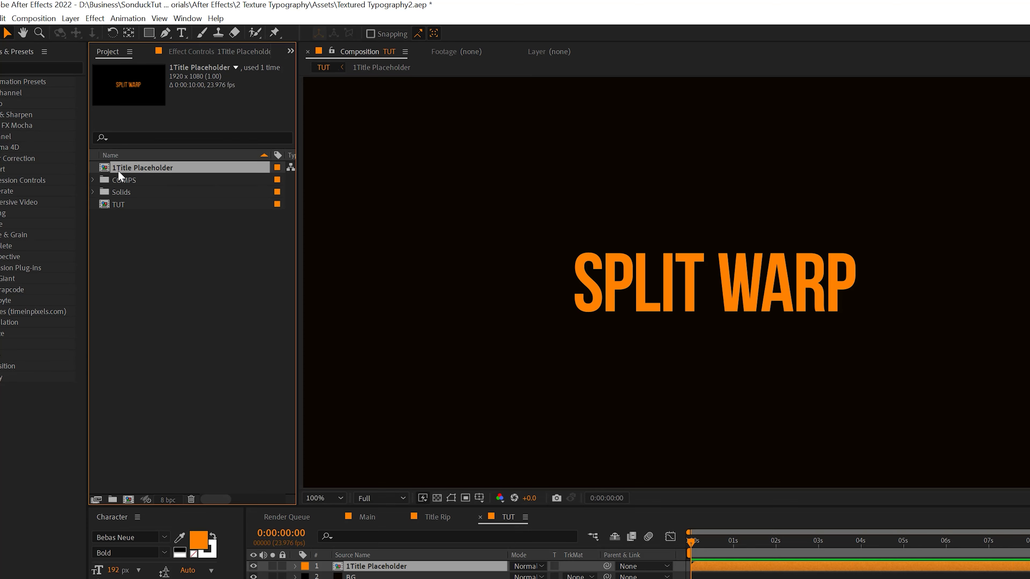
# Duplicate the 1Title Placeholder composition in the project and add 2Title Placeholder to TUT beneath the 1Title Placeholder layer.
pyautogui.click(1, 18)
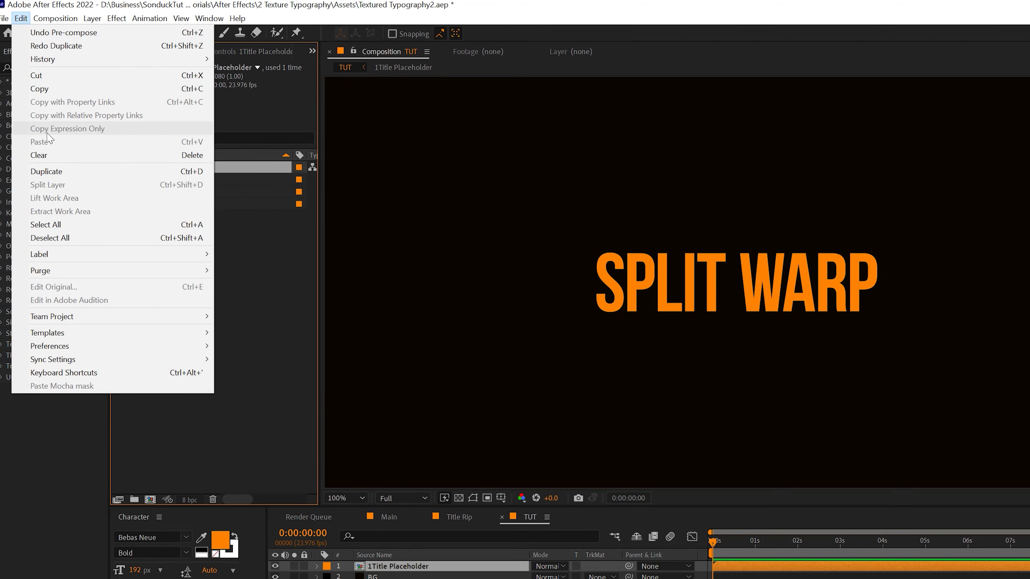
pyautogui.click(154, 168)
pyautogui.moveTo(155, 182); pyautogui.dragTo(476, 578)
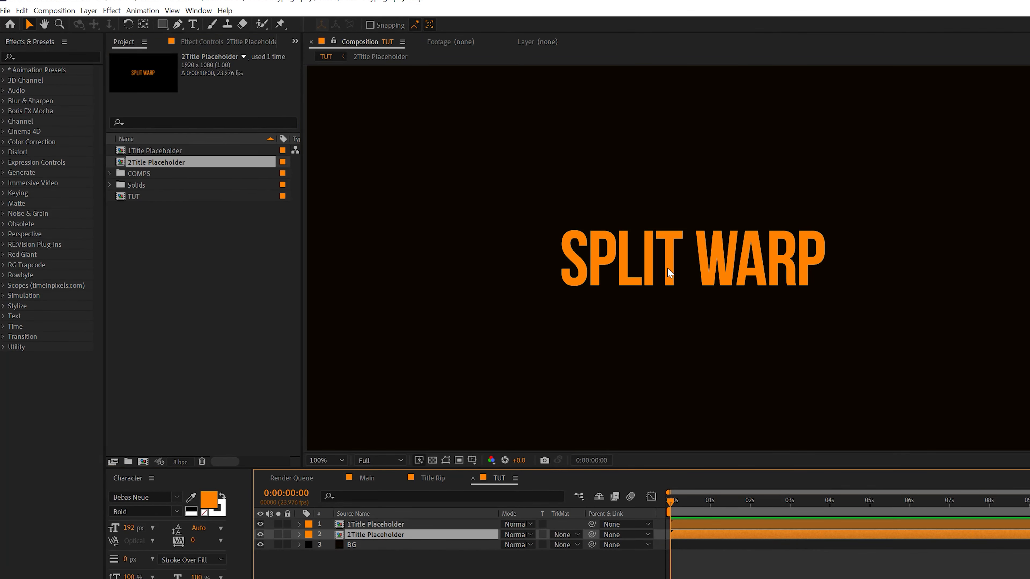
# Place the 2Title Placeholder text directly below the first title, then centre the pair vertically in the frame using the guides.
pyautogui.moveTo(668, 269); pyautogui.dragTo(670, 329)
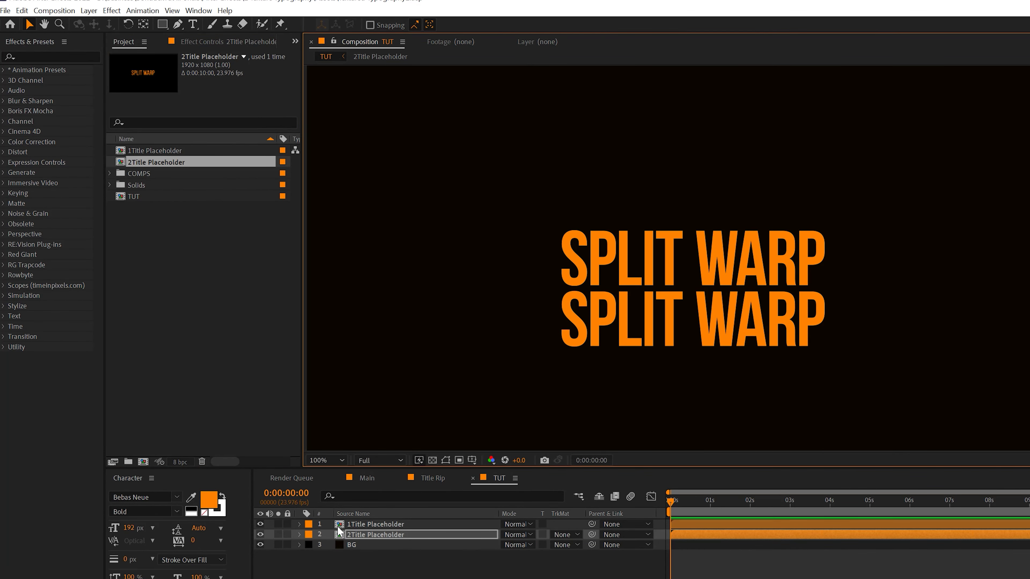
pyautogui.keyDown('shift'); pyautogui.click(359, 525); pyautogui.keyUp('shift')
pyautogui.press("'")
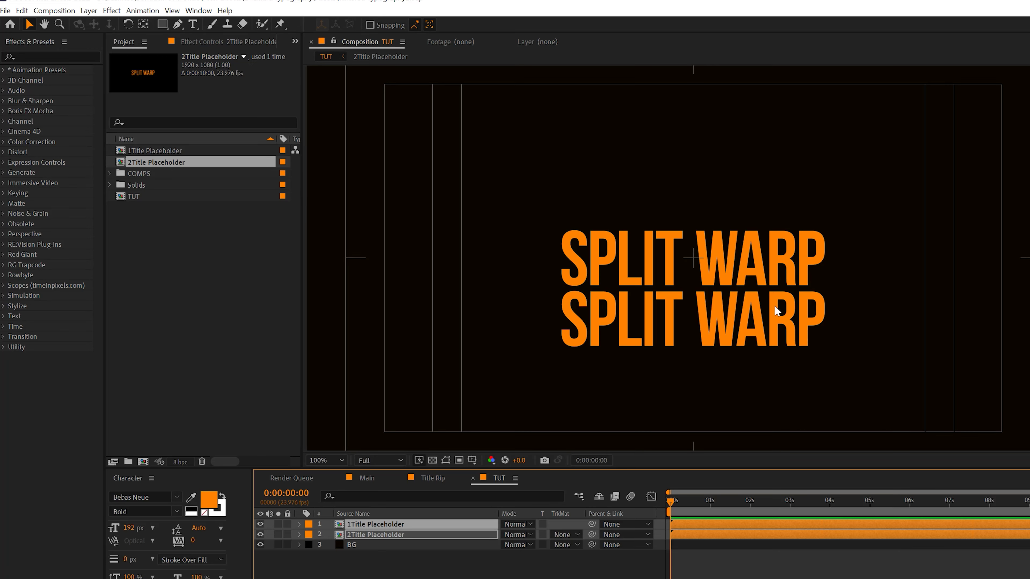
pyautogui.moveTo(670, 231); pyautogui.dragTo(670, 202)
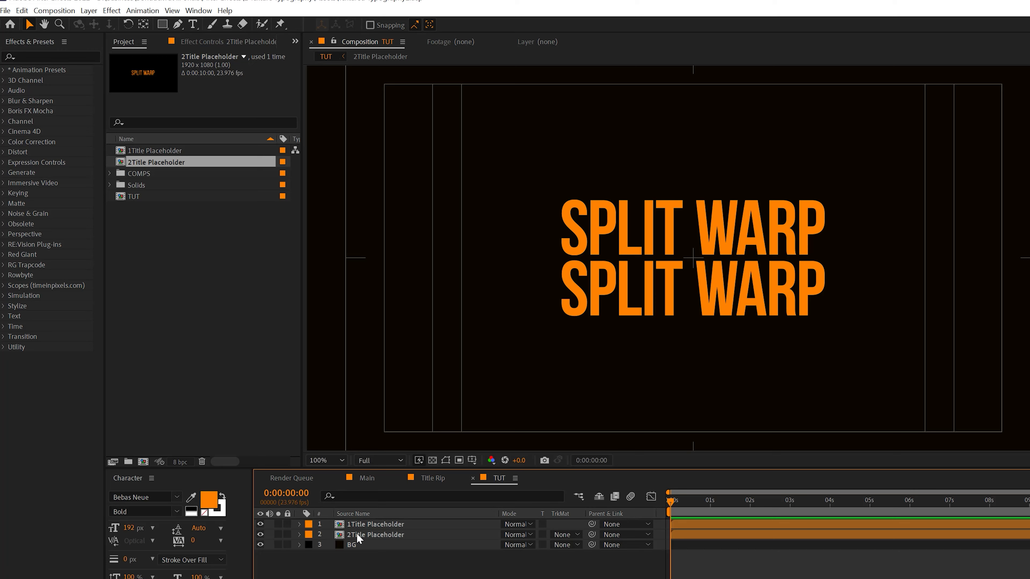
pyautogui.press("'")
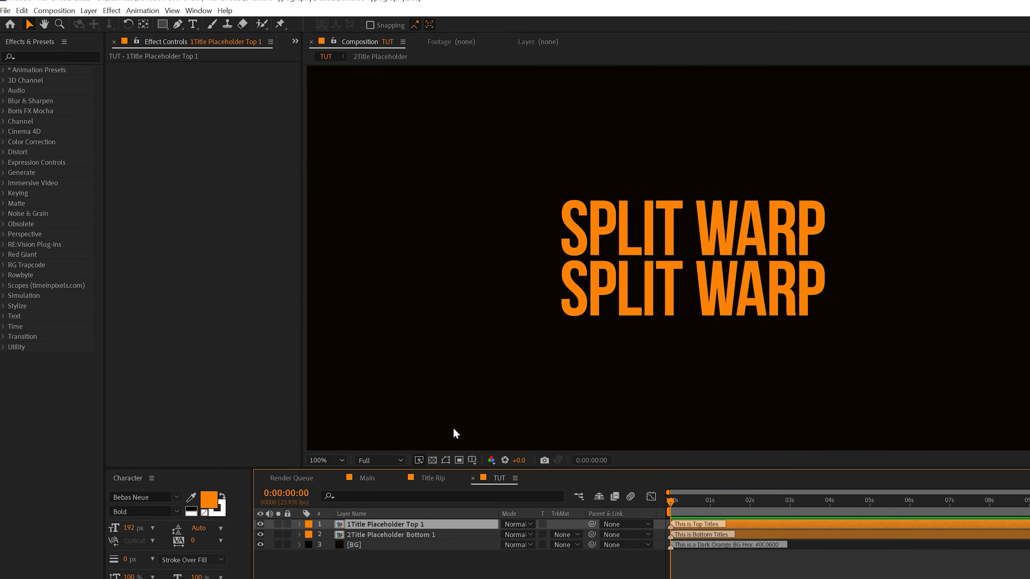
# Duplicate the 1Title Placeholder Top 1 layer and move the copy up about 100 px.
pyautogui.hotkey('ctrl', 'd')
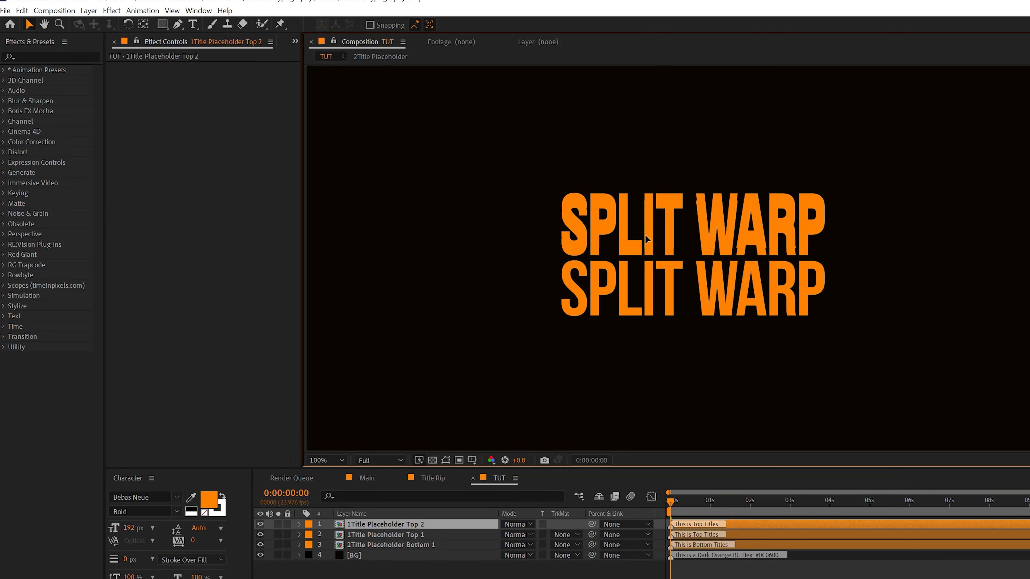
pyautogui.hotkey('shift', 'Up')
pyautogui.hotkey('shift', 'Up')
pyautogui.hotkey('shift', 'Up')
pyautogui.hotkey('shift', 'Up')
pyautogui.hotkey('shift', 'Up')
pyautogui.hotkey('shift', 'Up')
pyautogui.hotkey('shift', 'Up')
pyautogui.hotkey('shift', 'Up')
pyautogui.hotkey('shift', 'Up')
pyautogui.hotkey('shift', 'Up')
# Draw a rectangular mask on 1Title Placeholder Top 2 that cuts off the overlapping bottom of its letters, and nudge the layer up slightly.
pyautogui.click(162, 23)
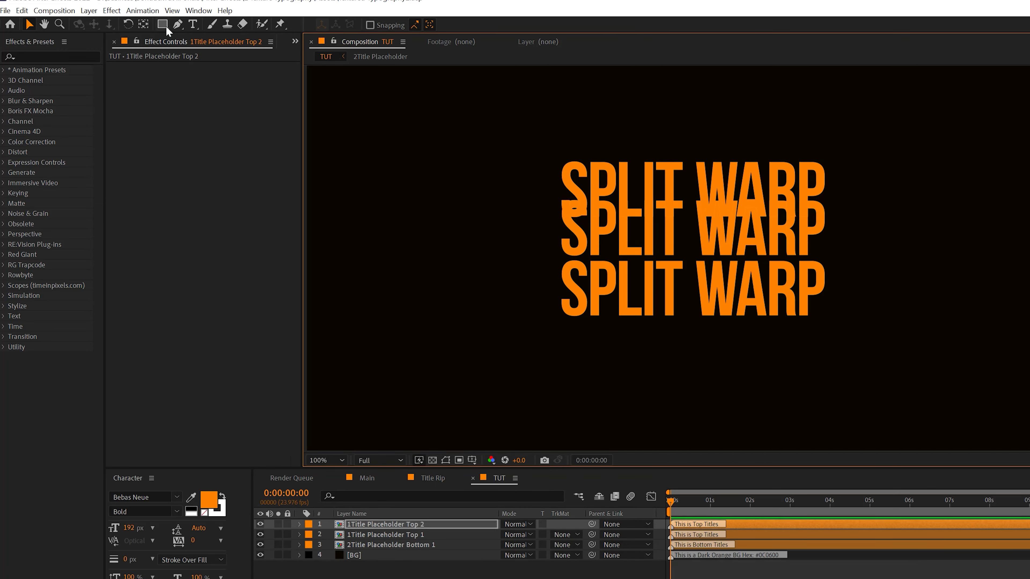
pyautogui.moveTo(528, 199); pyautogui.dragTo(869, 150)
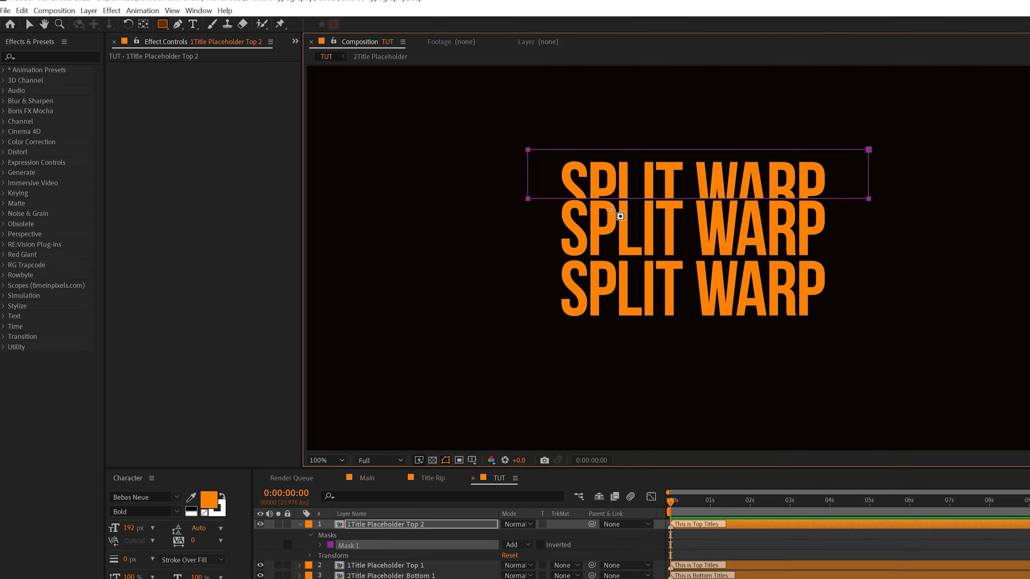
pyautogui.click(360, 526)
pyautogui.press('Return')
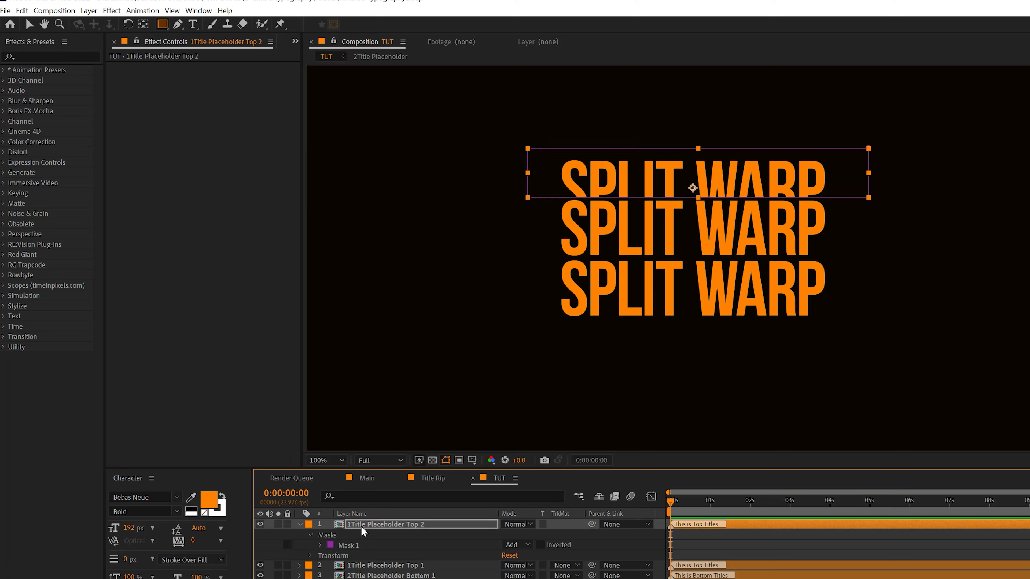
pyautogui.press('Up')
pyautogui.press('u')
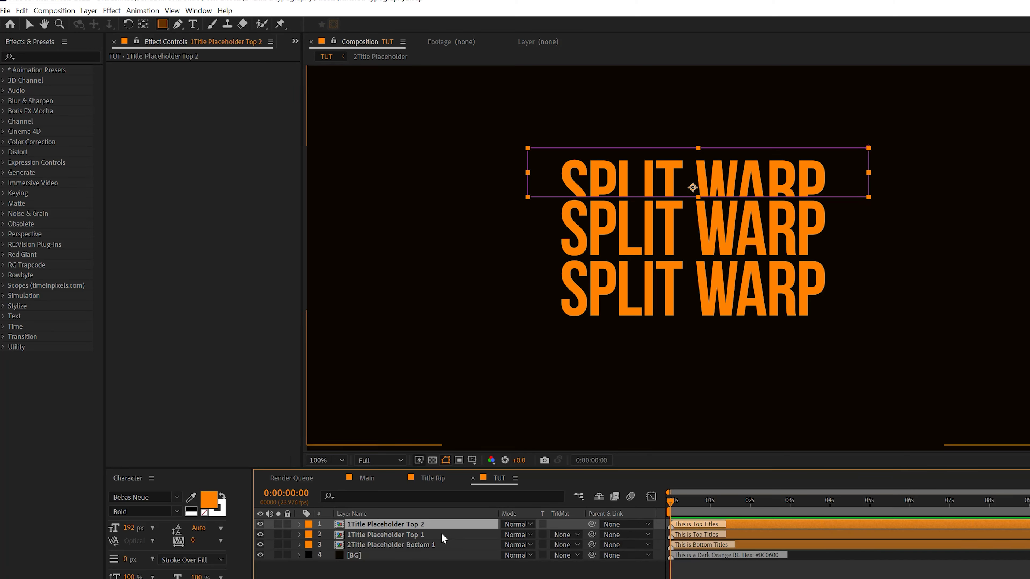
# Duplicate the masked 1Title Placeholder Top 2 layer and move the copy up so its upper part rises above the original.
pyautogui.hotkey('ctrl', 'd')
pyautogui.press('v')
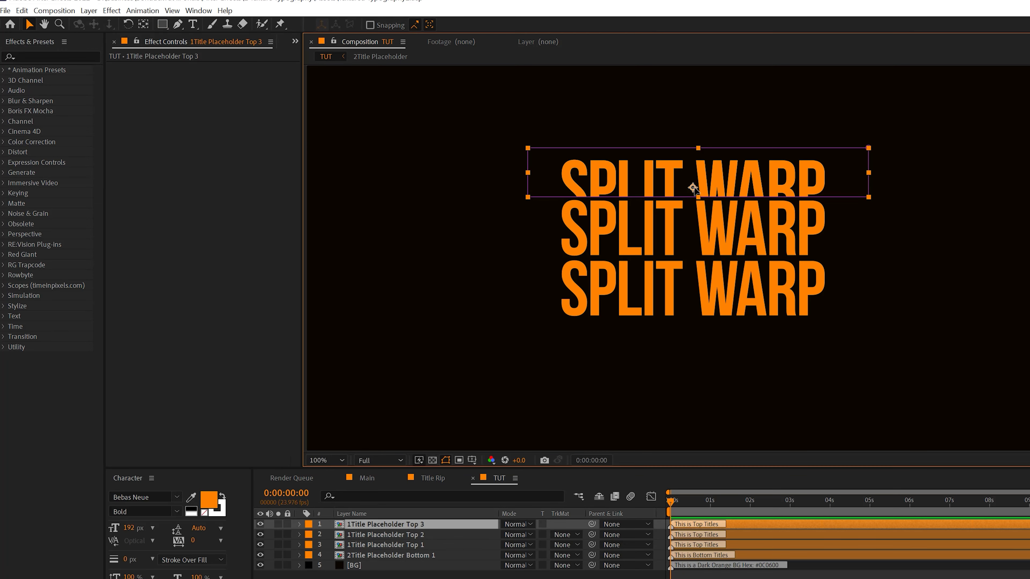
pyautogui.moveTo(693, 187); pyautogui.dragTo(694, 166)
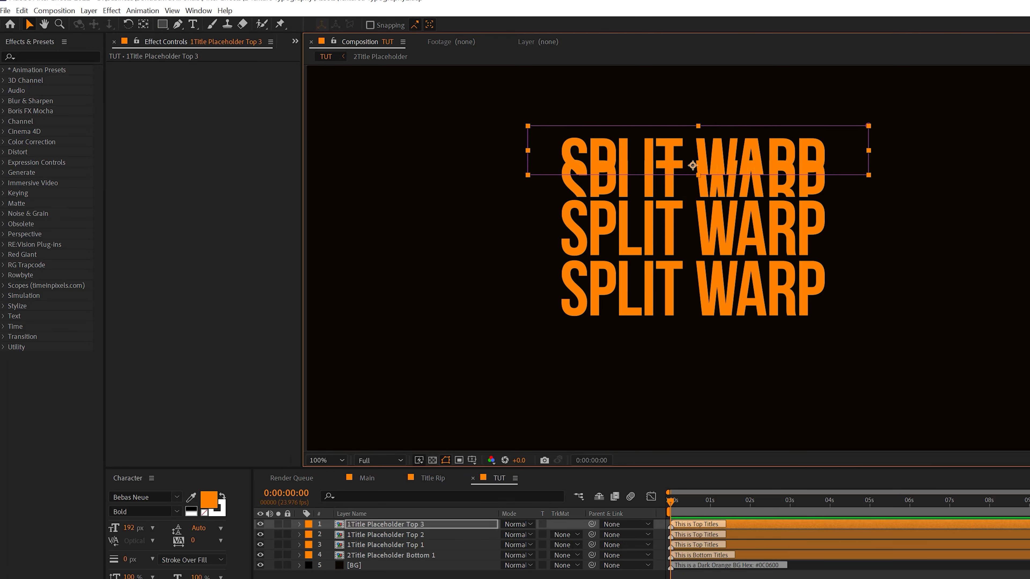
# Move Mask 1 of 1Title Placeholder Top 3 up 40 px so only the upper slice of its text shows.
pyautogui.press('m')
pyautogui.click(353, 536)
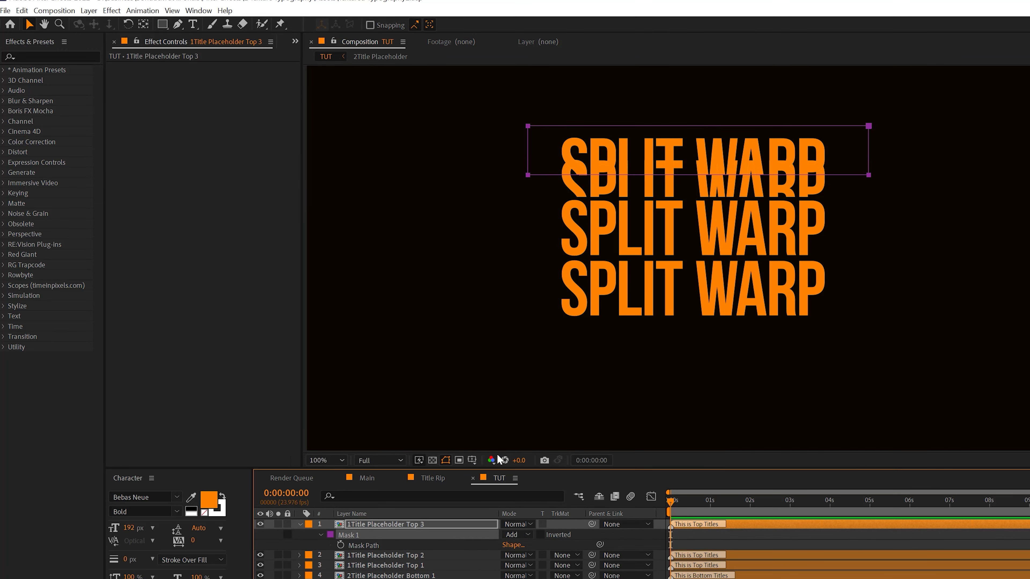
pyautogui.hotkey('shift', 'Up')
pyautogui.hotkey('shift', 'Up')
pyautogui.hotkey('shift', 'Up')
pyautogui.hotkey('shift', 'Up')
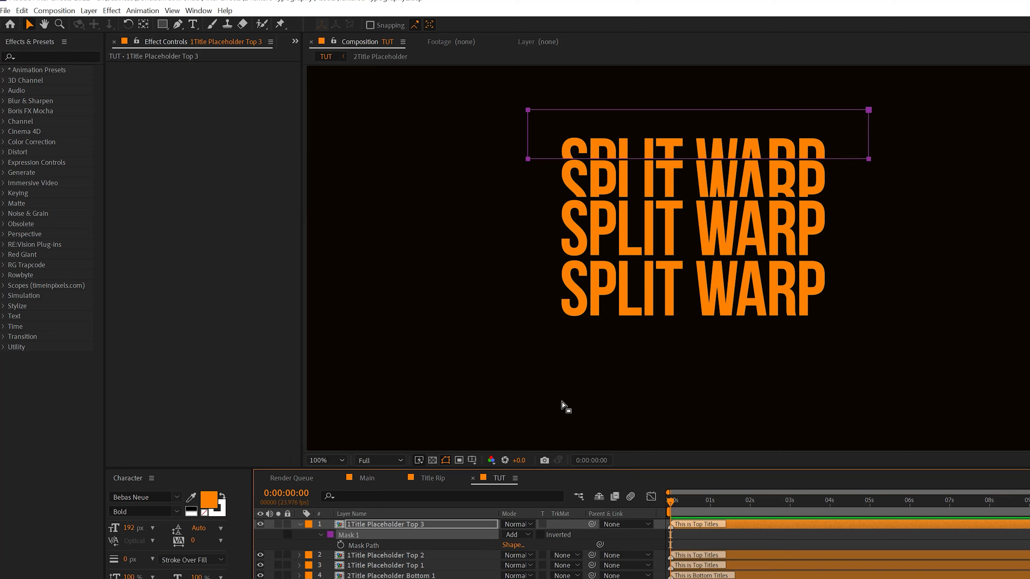
# Duplicate 1Title Placeholder Top 3 to build the Top 4 and Top 5 layers, each placed higher with a thinner visible slice.
pyautogui.press('m')
pyautogui.click(369, 525)
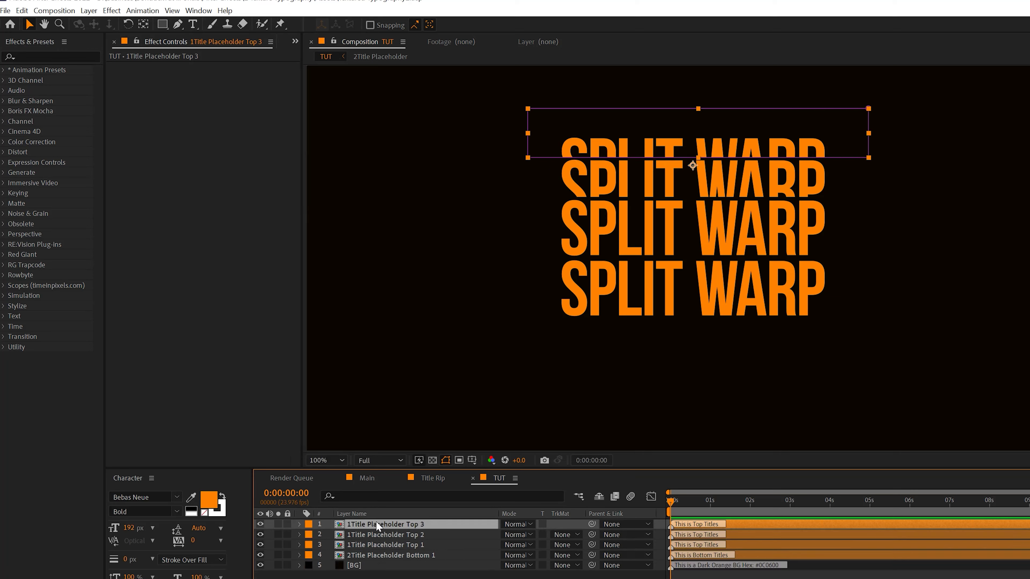
pyautogui.hotkey('ctrl', 'd')
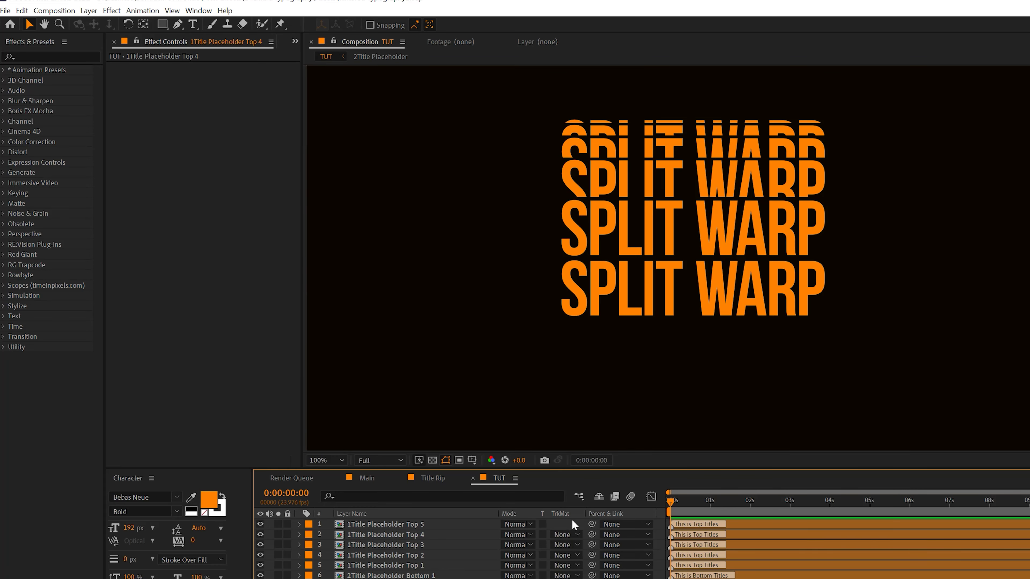
# Open the 1Title Placeholder composition and add a Position keyframe for the SPLIT WARP text at about one second.
pyautogui.doubleClick(397, 566)
pyautogui.click(351, 528)
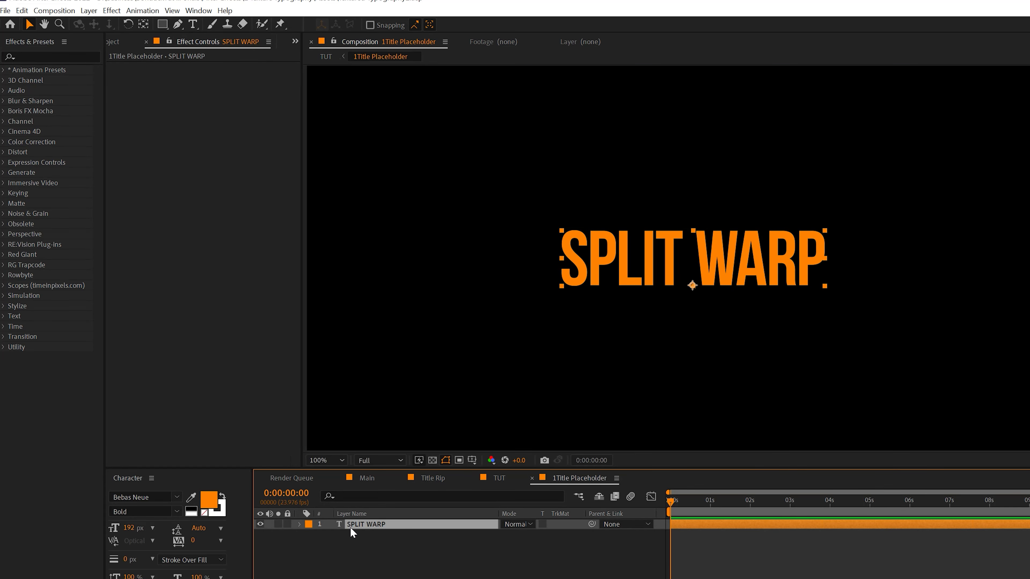
pyautogui.press('p')
pyautogui.click(330, 535)
pyautogui.moveTo(673, 534); pyautogui.dragTo(707, 536)
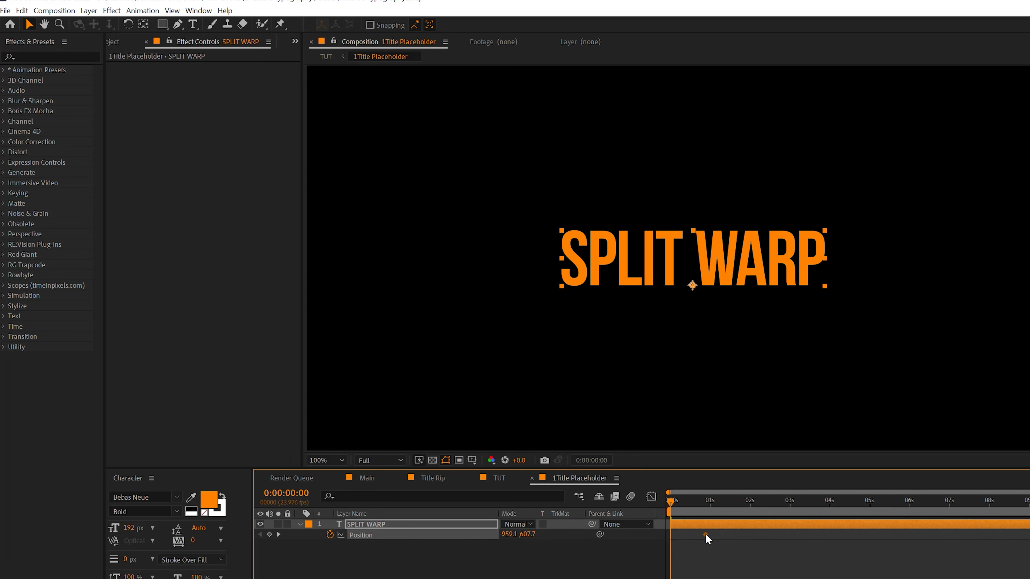
# Set the text's Y position to 760.7 at the first frame, apply Easy Ease to both Position keyframes and return to TUT.
pyautogui.click(533, 578)
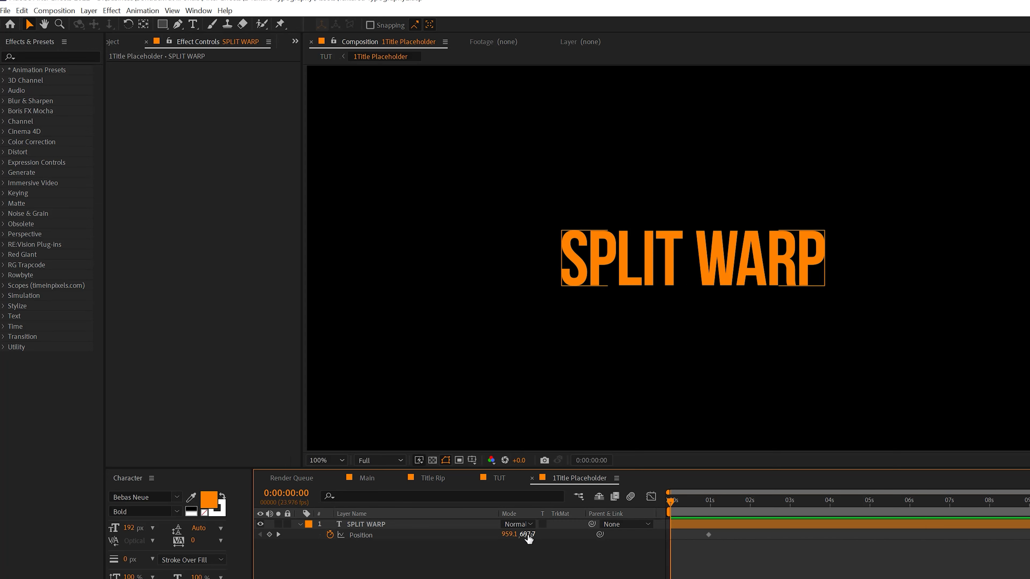
pyautogui.moveTo(528, 535); pyautogui.dragTo(613, 544)
pyautogui.click(750, 535)
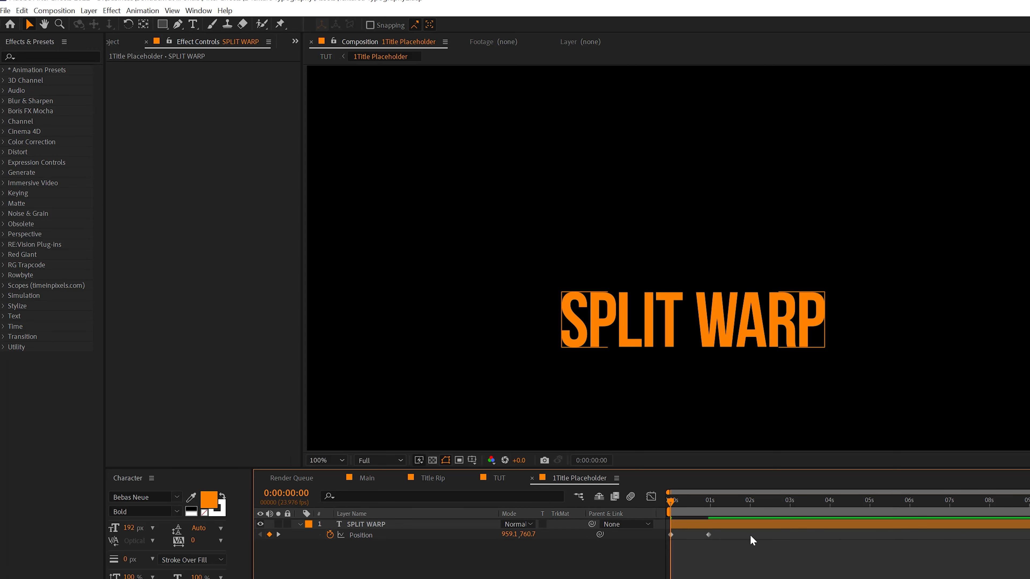
pyautogui.moveTo(759, 535); pyautogui.dragTo(652, 545)
pyautogui.press('F9')
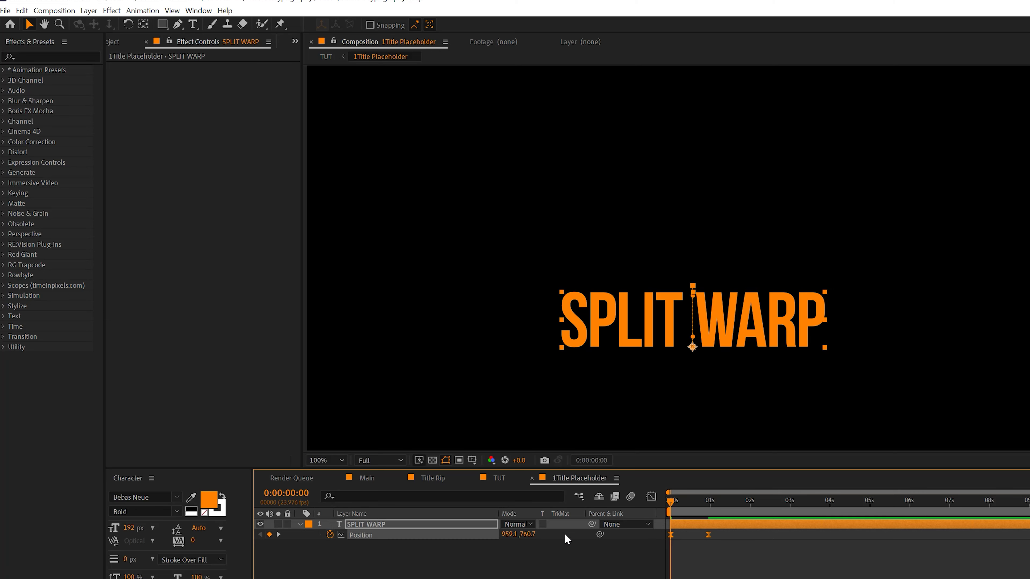
pyautogui.hotkey('ctrl', 'w')
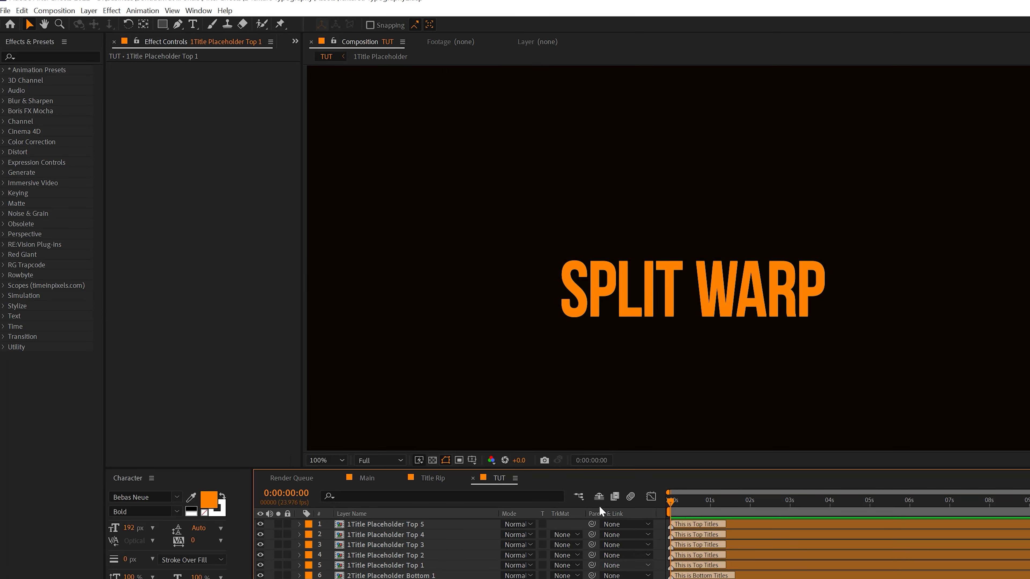
# Stagger the 1Title Placeholder Top 2 to Top 5 layers in time so each starts slightly after the one below it.
pyautogui.press('space')
pyautogui.click(733, 556)
pyautogui.keyDown('shift'); pyautogui.click(740, 526); pyautogui.keyUp('shift')
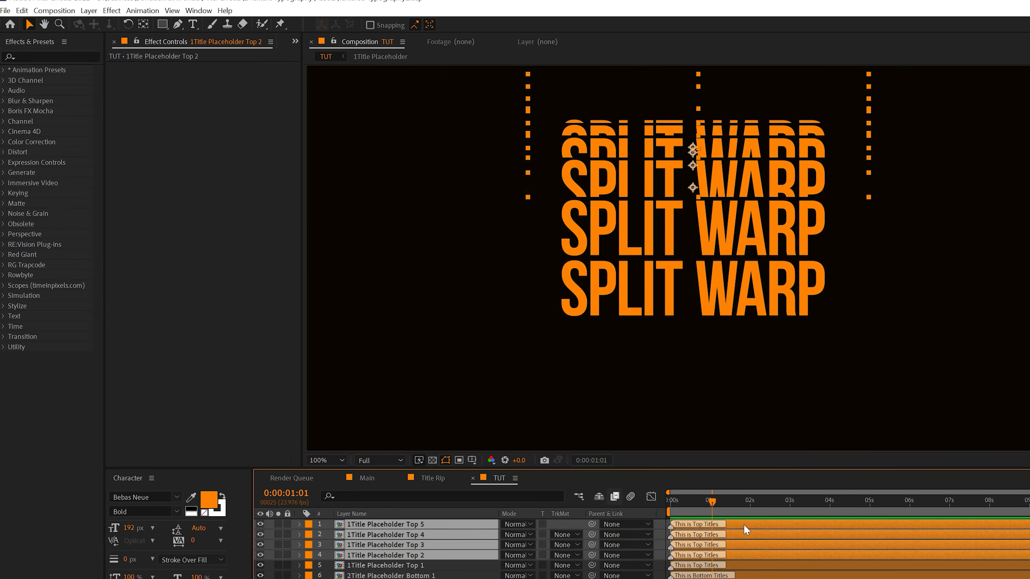
pyautogui.moveTo(745, 527); pyautogui.dragTo(748, 546)
pyautogui.keyDown('ctrl'); pyautogui.click(734, 555); pyautogui.keyUp('ctrl')
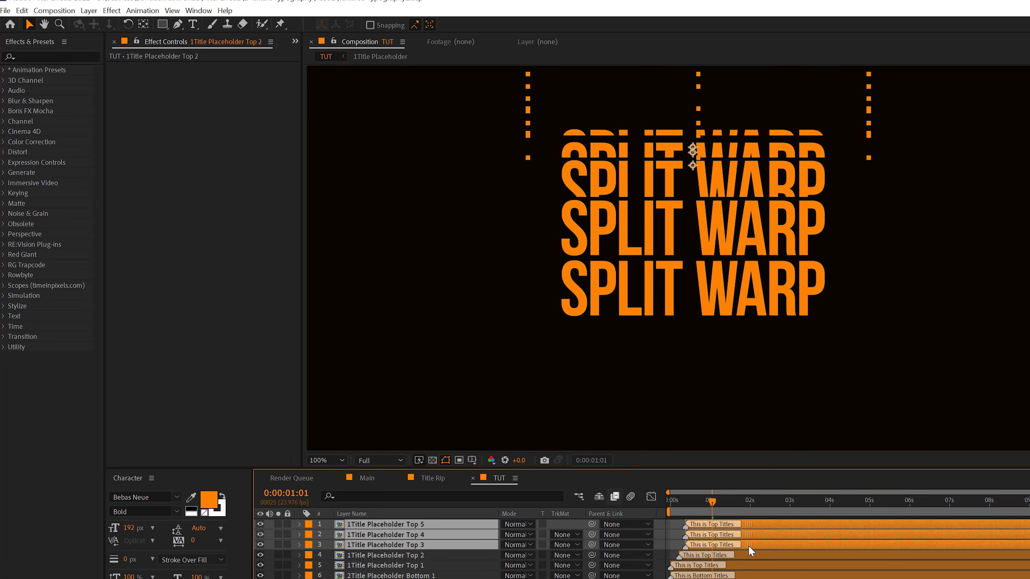
pyautogui.keyDown('ctrl'); pyautogui.click(749, 543); pyautogui.keyUp('ctrl')
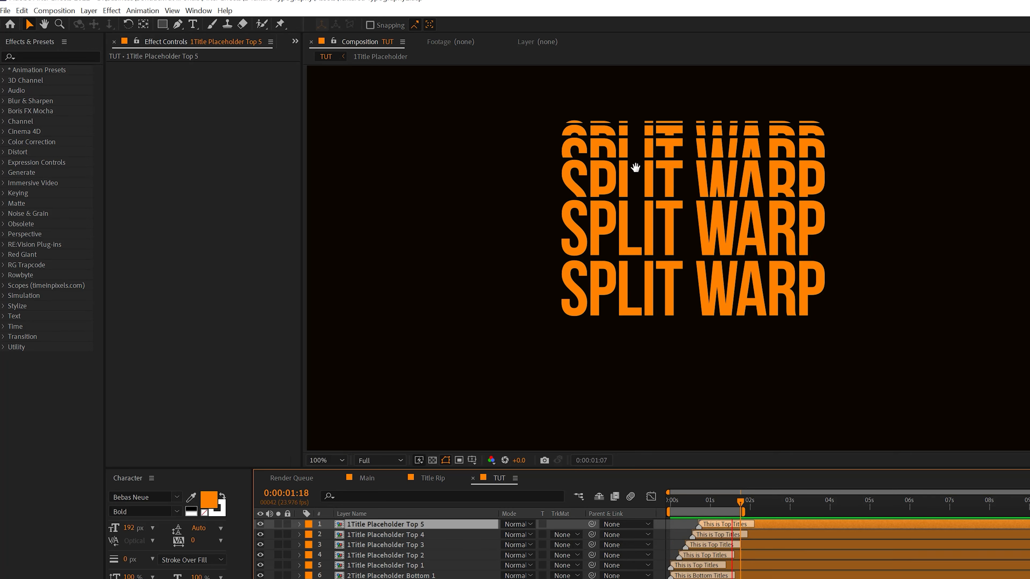
# Play back the staggered title animation in the TUT composition.
pyautogui.press('space')
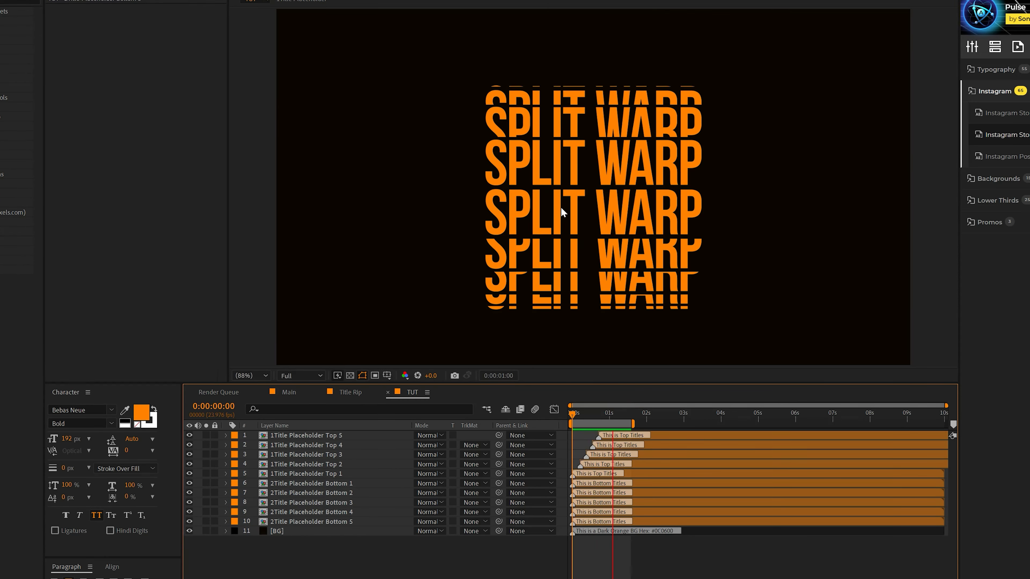
pyautogui.press('space')
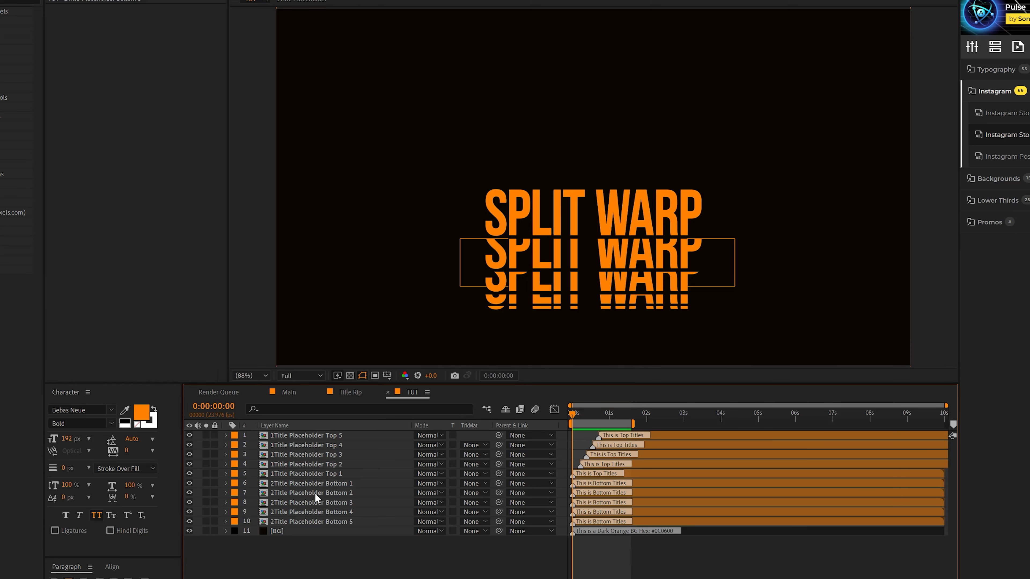
# In the 2Title Placeholder composition, change the text to DESIGN TEST and keyframe its Position from an offset start to 959.1, 607.7 at about one second.
pyautogui.doubleClick(316, 493)
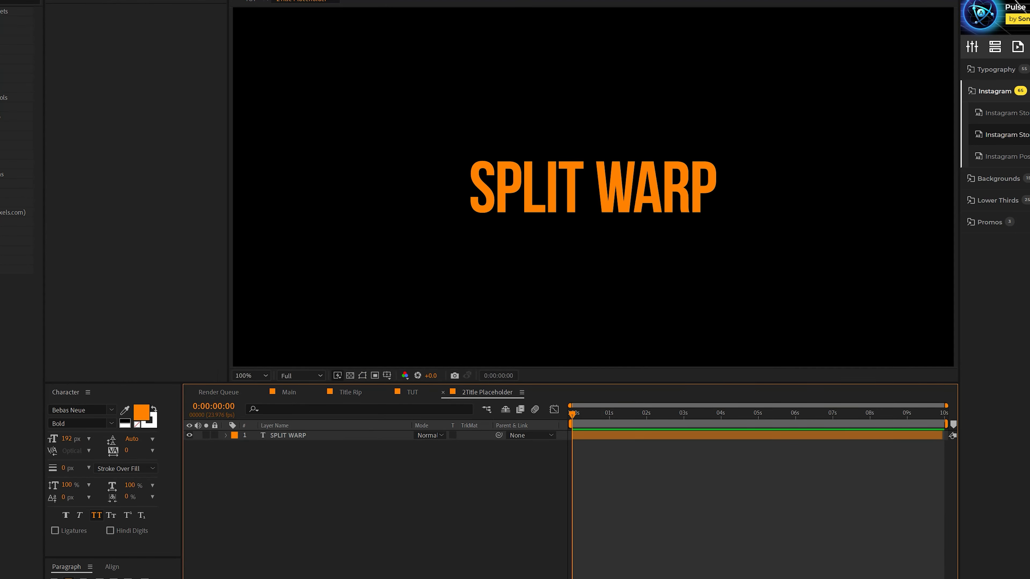
pyautogui.click(561, 190)
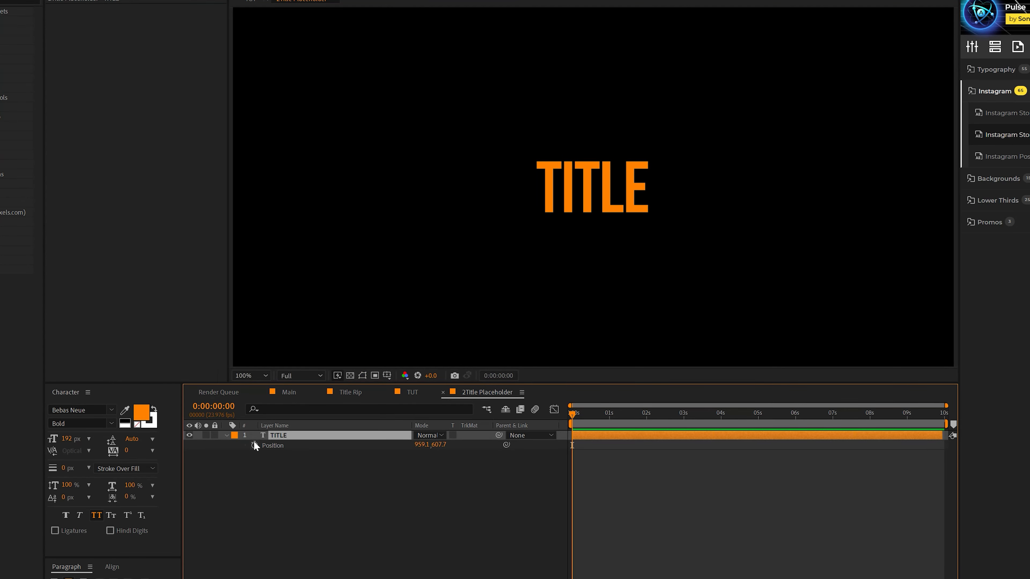
pyautogui.moveTo(573, 445); pyautogui.dragTo(607, 445)
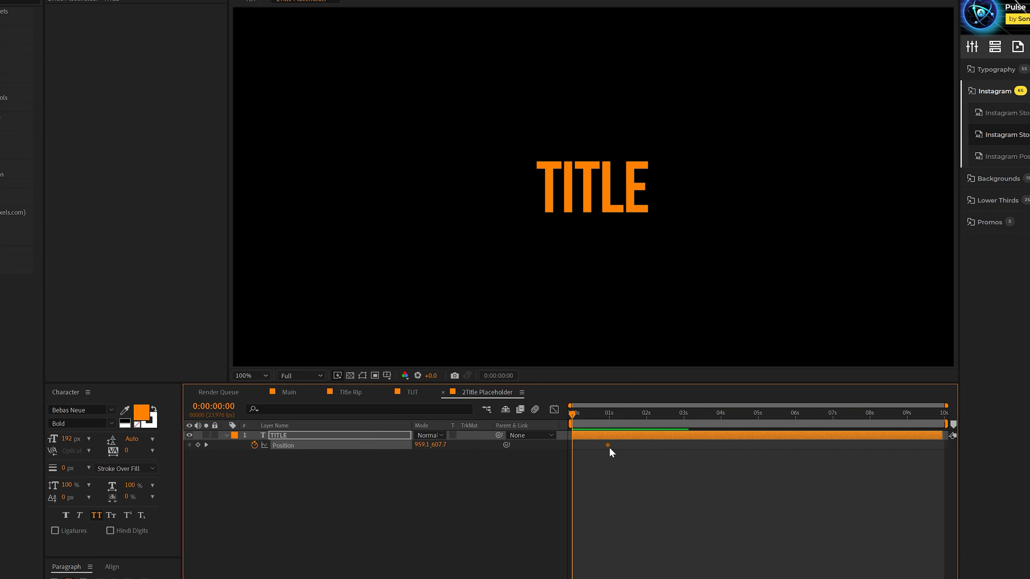
pyautogui.moveTo(438, 445); pyautogui.dragTo(362, 436)
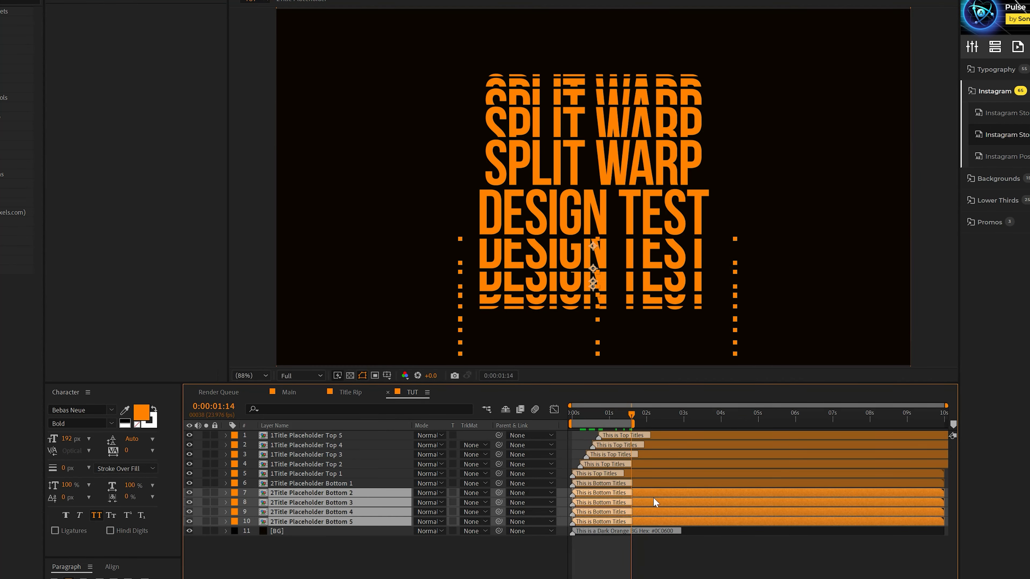
# Stagger the 2Title Placeholder Bottom 2 to Bottom 5 layers in time, each starting slightly after the one above, and preview TUT.
pyautogui.moveTo(654, 498); pyautogui.dragTo(655, 503)
pyautogui.keyDown('ctrl'); pyautogui.click(650, 494); pyautogui.keyUp('ctrl')
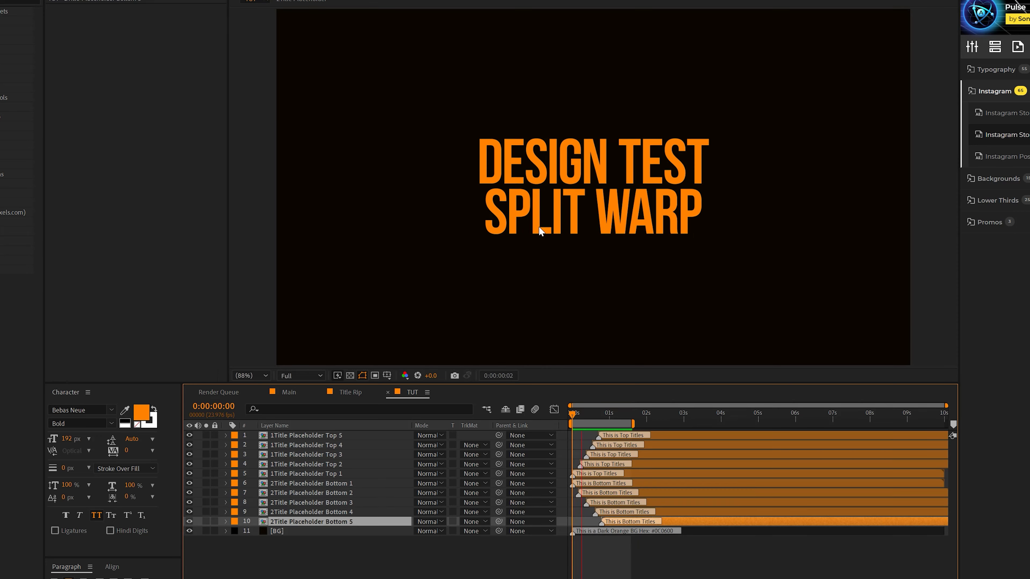
pyautogui.press('space')
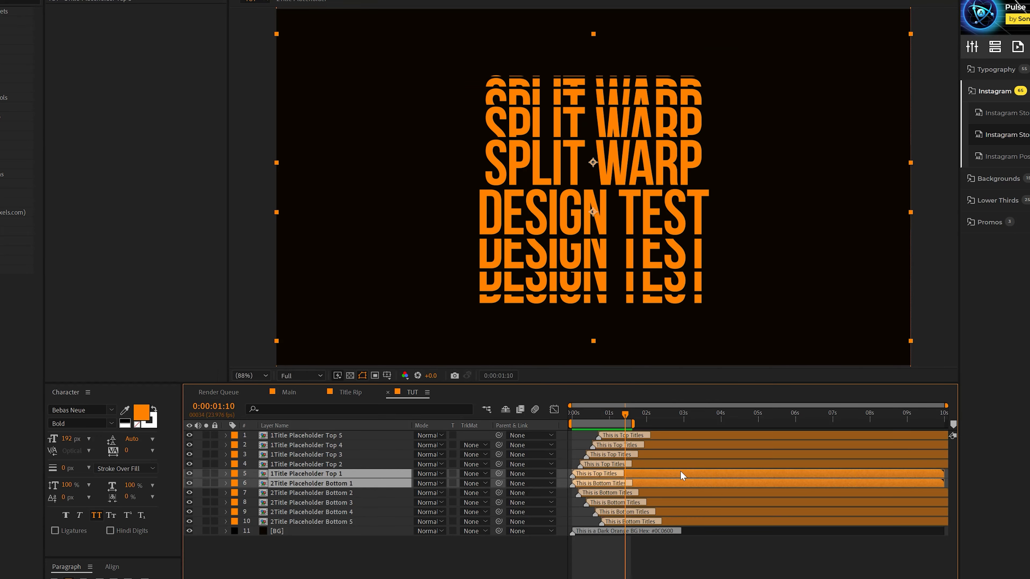
# Shift the 1Title Placeholder Top 1 and 2Title Placeholder Bottom 1 layers over a second earlier and play back from the start.
pyautogui.moveTo(695, 474); pyautogui.dragTo(666, 476)
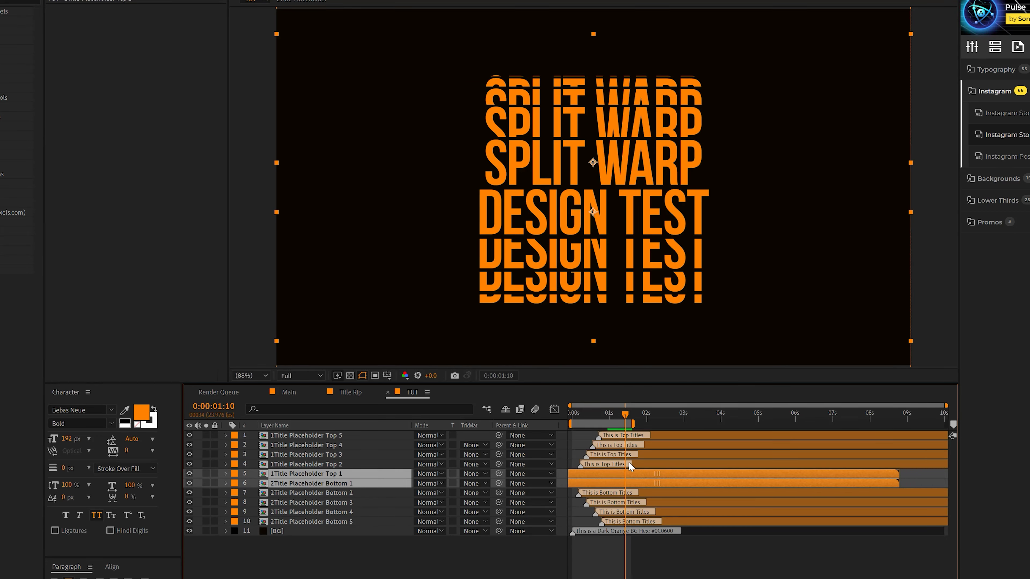
pyautogui.moveTo(581, 416); pyautogui.dragTo(545, 416)
pyautogui.press('space')
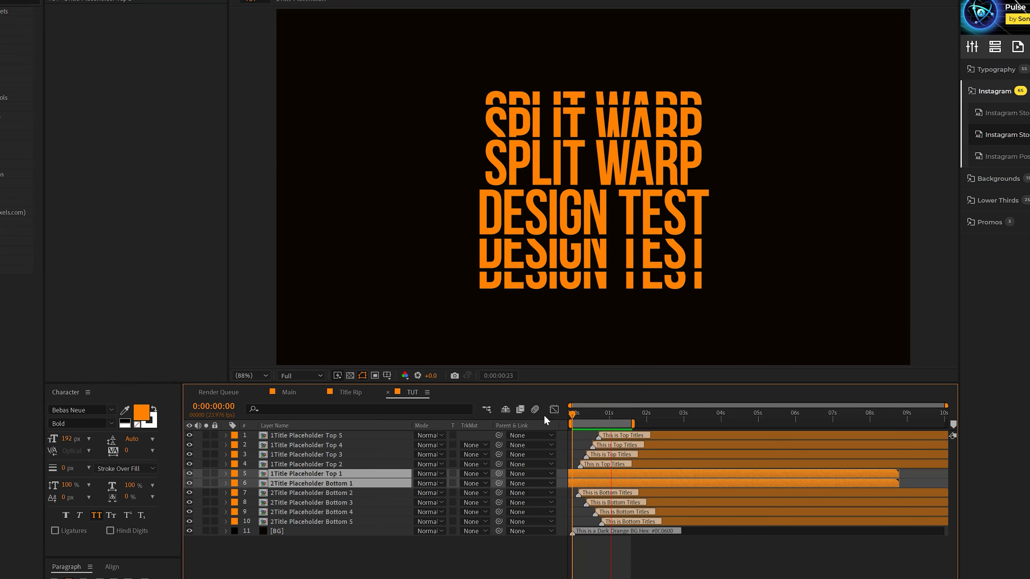
pyautogui.press('space')
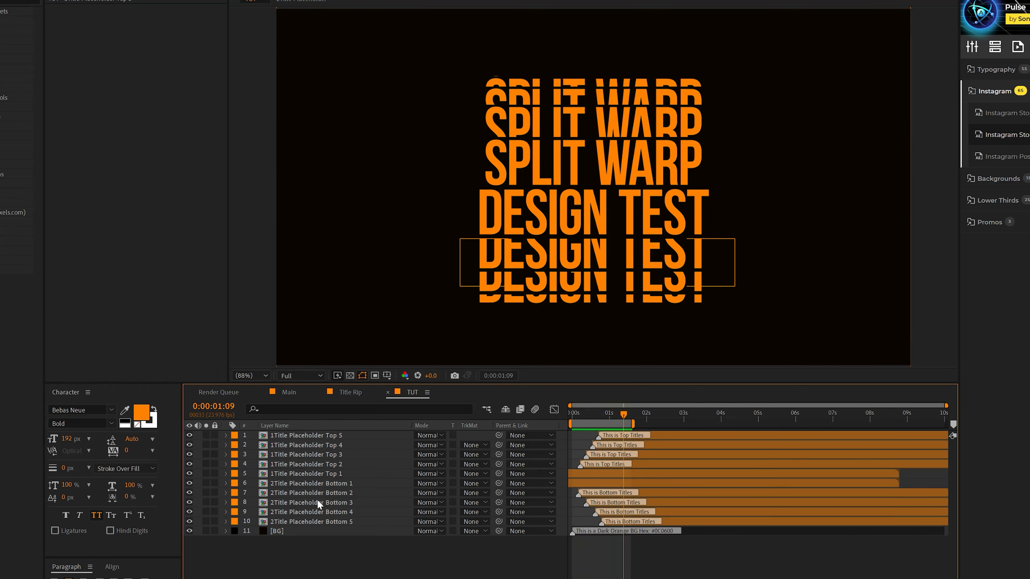
# Reopen the 2Title Placeholder composition and replace its text with SPLIT WARP.
pyautogui.doubleClick(318, 503)
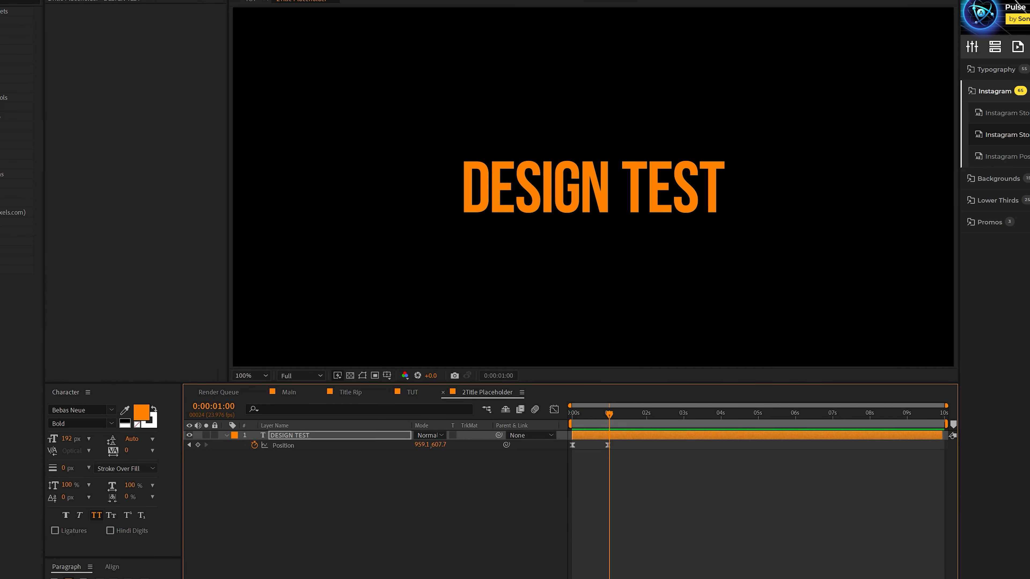
pyautogui.click(529, 182)
pyautogui.hotkey('ctrl', 'a')
pyautogui.write('S')
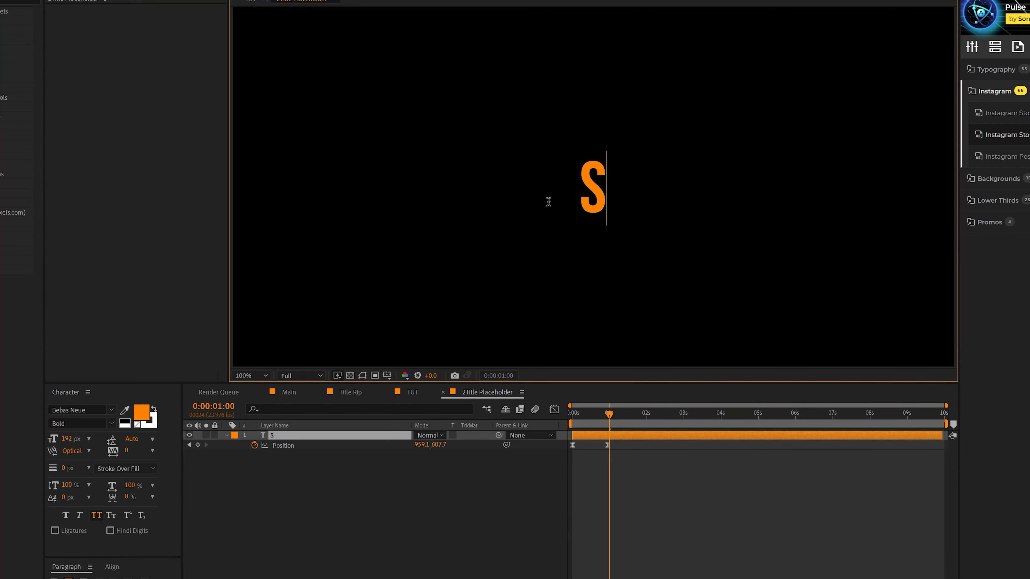
pyautogui.write('PLIT WARP')
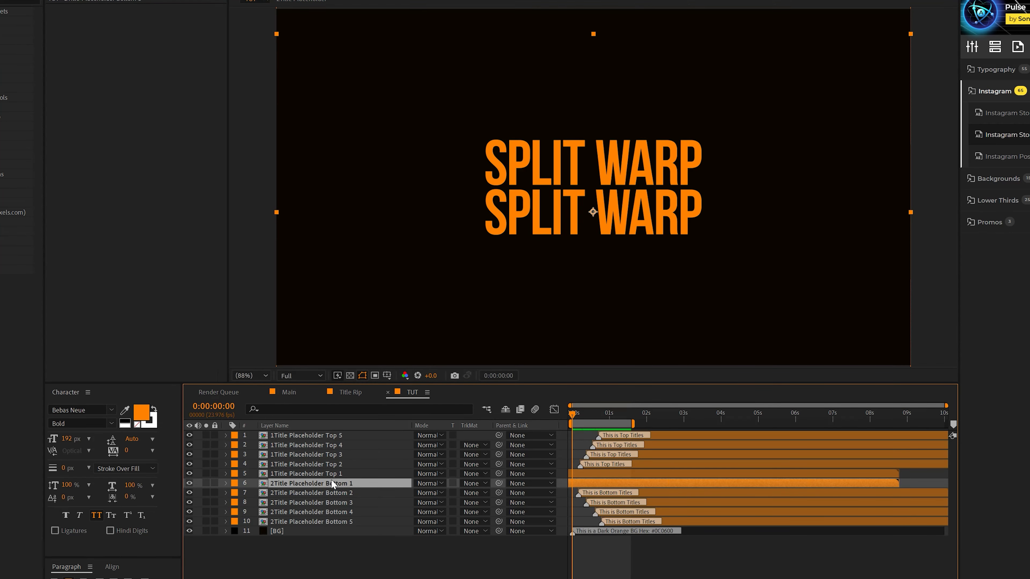
# Split the 1Title Placeholder Top 1 and 2Title Placeholder Bottom 1 layers at the first frame and delete the earlier pieces.
pyautogui.keyDown('shift'); pyautogui.click(324, 477); pyautogui.keyUp('shift')
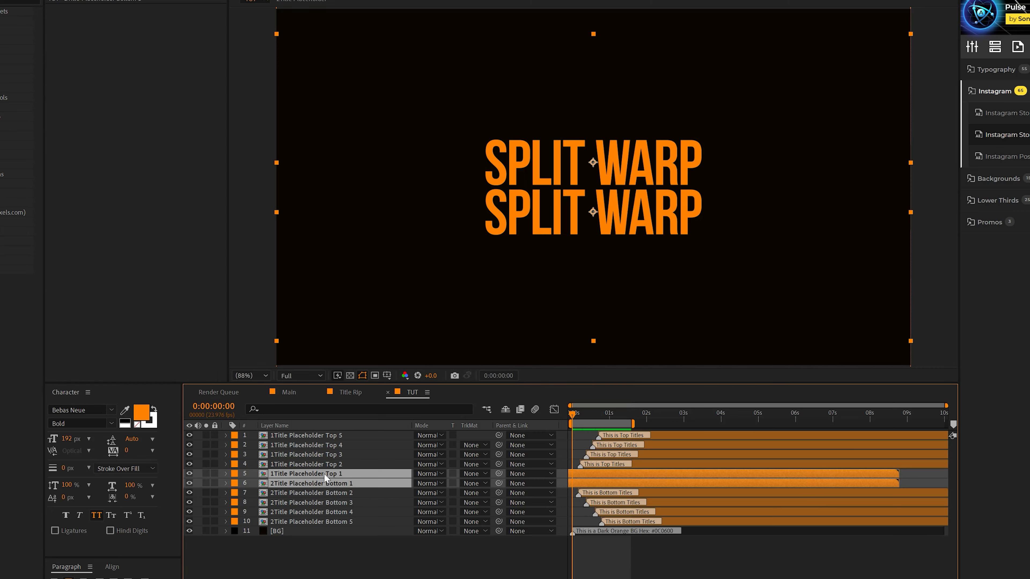
pyautogui.hotkey('ctrl', 'shift', 'd')
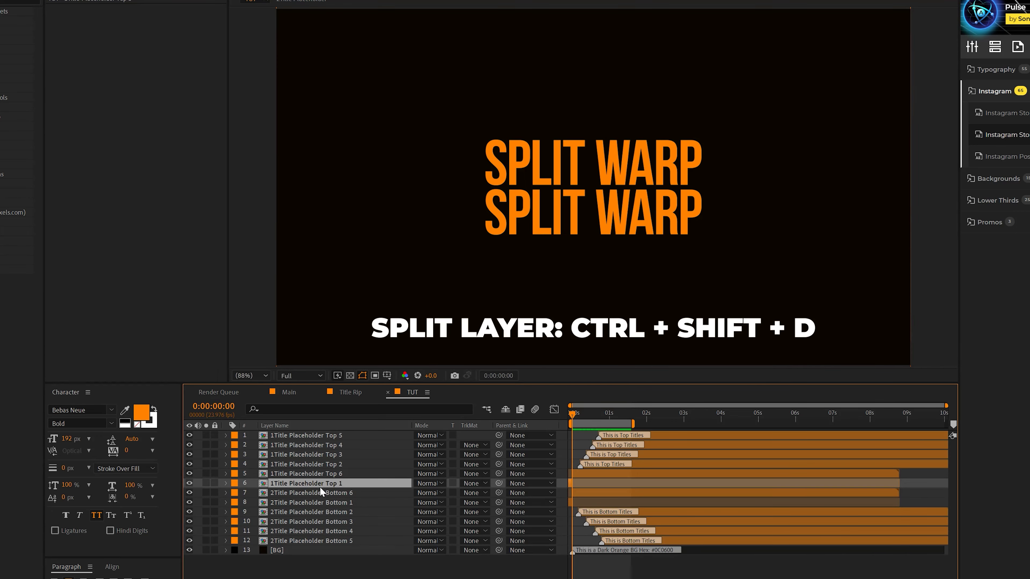
pyautogui.press('Delete')
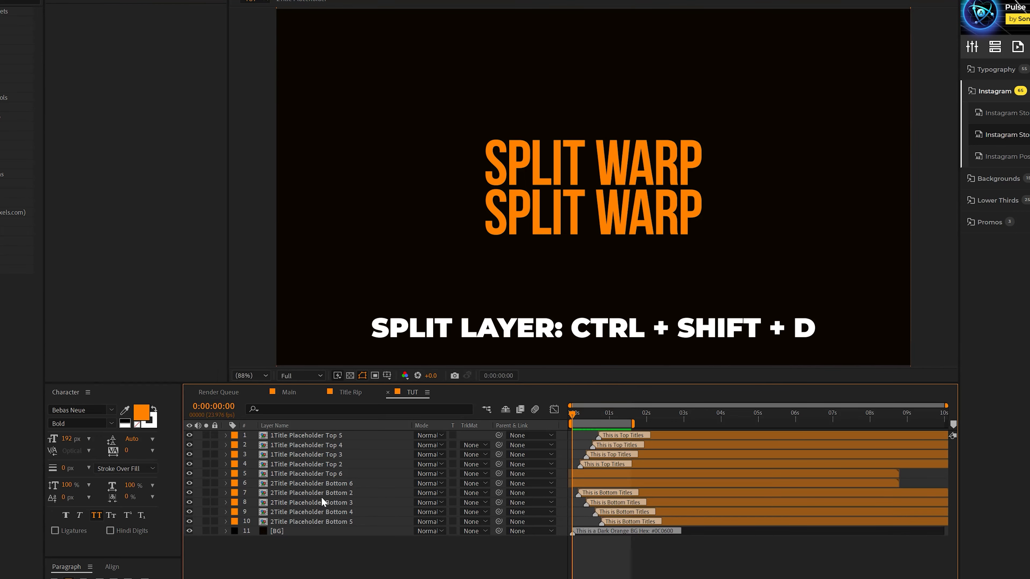
# Move all the title layers above BG about 8 frames later in time.
pyautogui.click(303, 521)
pyautogui.keyDown('shift'); pyautogui.click(323, 437); pyautogui.keyUp('shift')
pyautogui.moveTo(639, 458); pyautogui.dragTo(651, 459)
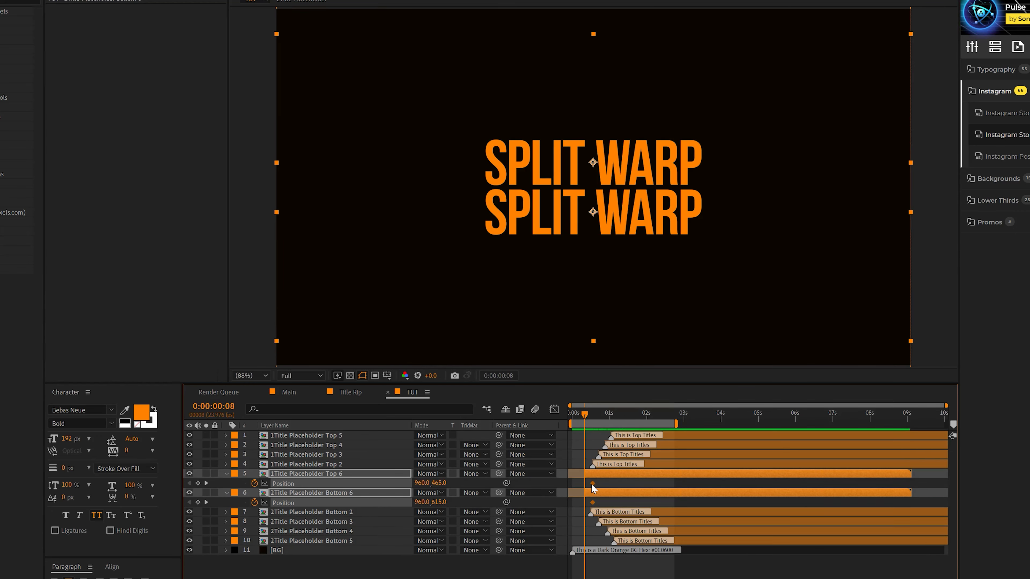
# Nudge the Position keyframes of Top 6 and Bottom 6 slightly later and centre both layers vertically in the composition at 0:00:00:08.
pyautogui.moveTo(592, 485); pyautogui.dragTo(594, 485)
pyautogui.click(317, 495)
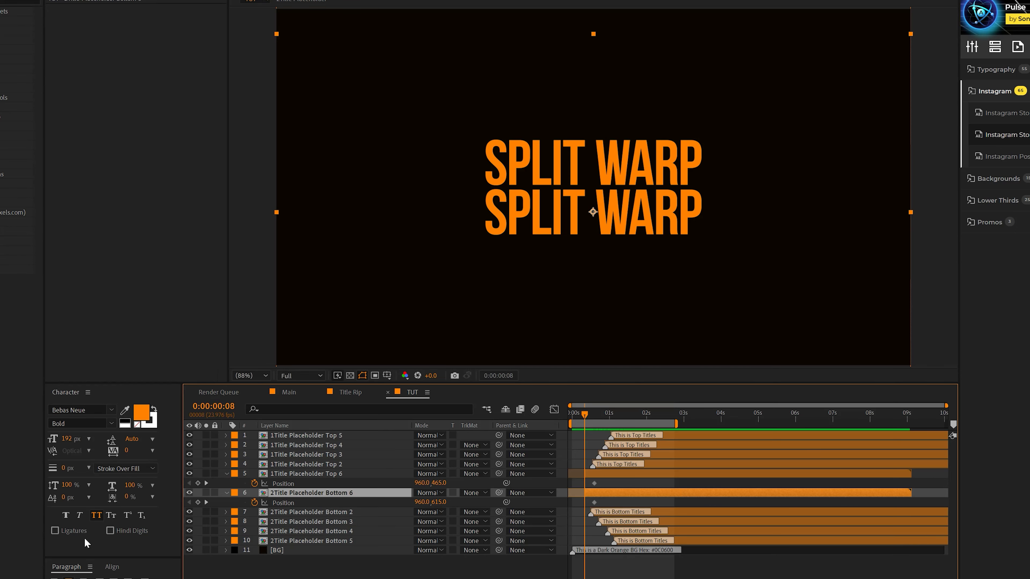
pyautogui.click(111, 567)
pyautogui.click(133, 571)
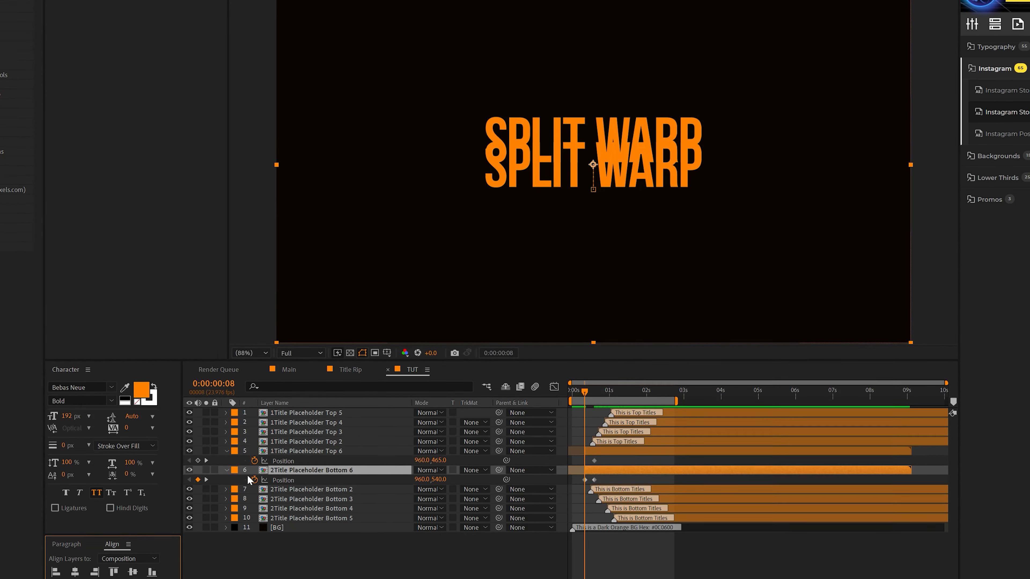
pyautogui.click(303, 475)
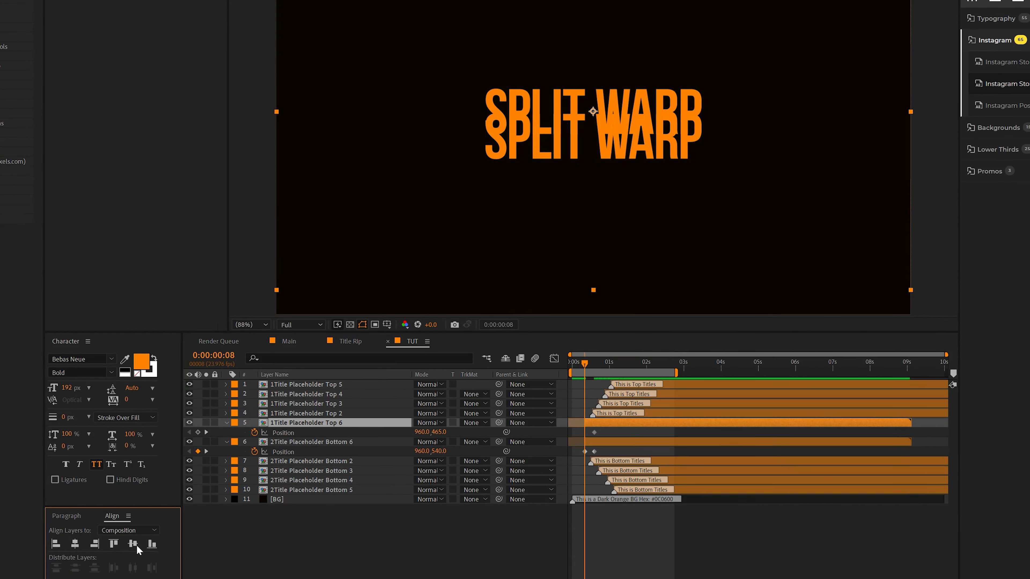
pyautogui.click(135, 545)
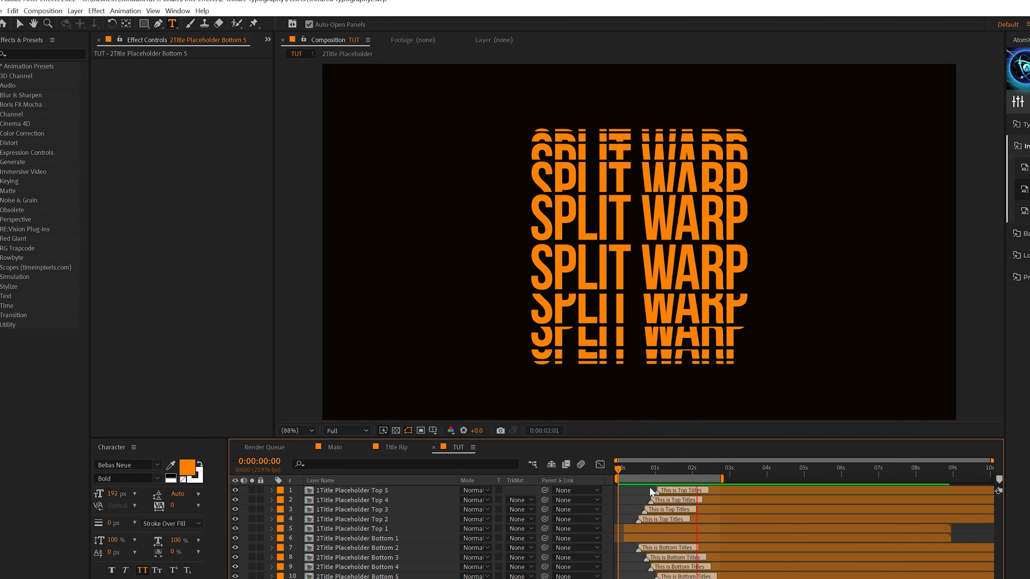
# Scrub the TUT composition to 0:00:02:15 and add a new adjustment layer above the title layers.
pyautogui.moveTo(658, 473); pyautogui.dragTo(714, 474)
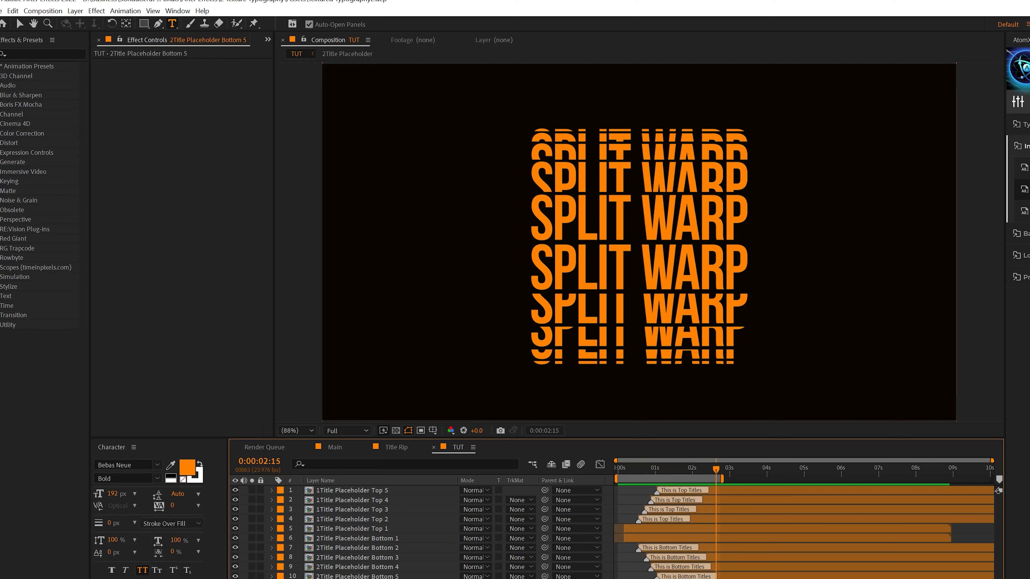
pyautogui.click(71, 15)
pyautogui.moveTo(93, 24)
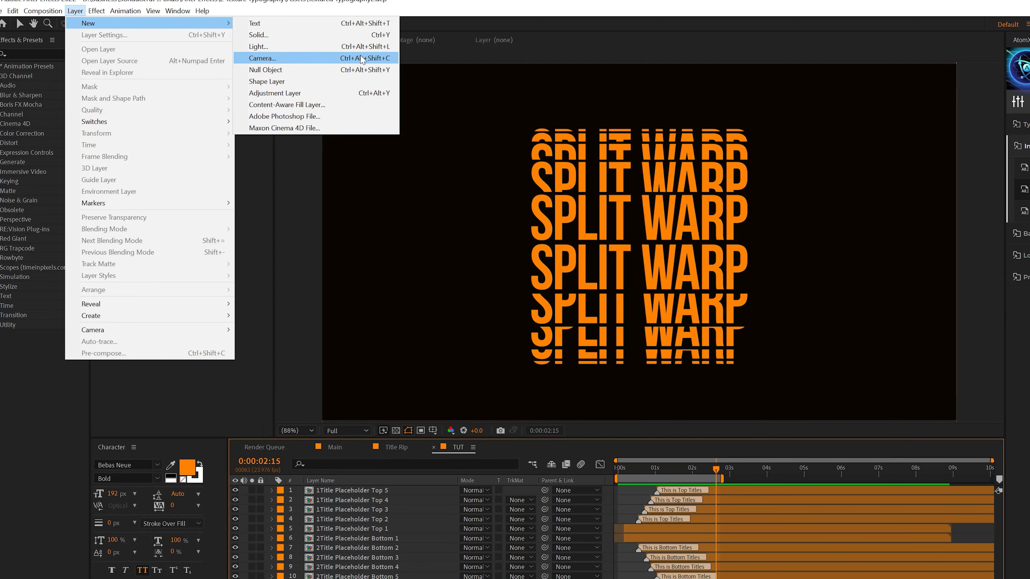
pyautogui.click(268, 92)
# Apply a Glow effect to the adjustment layer and set its Glow Threshold to 100%.
pyautogui.click(98, 12)
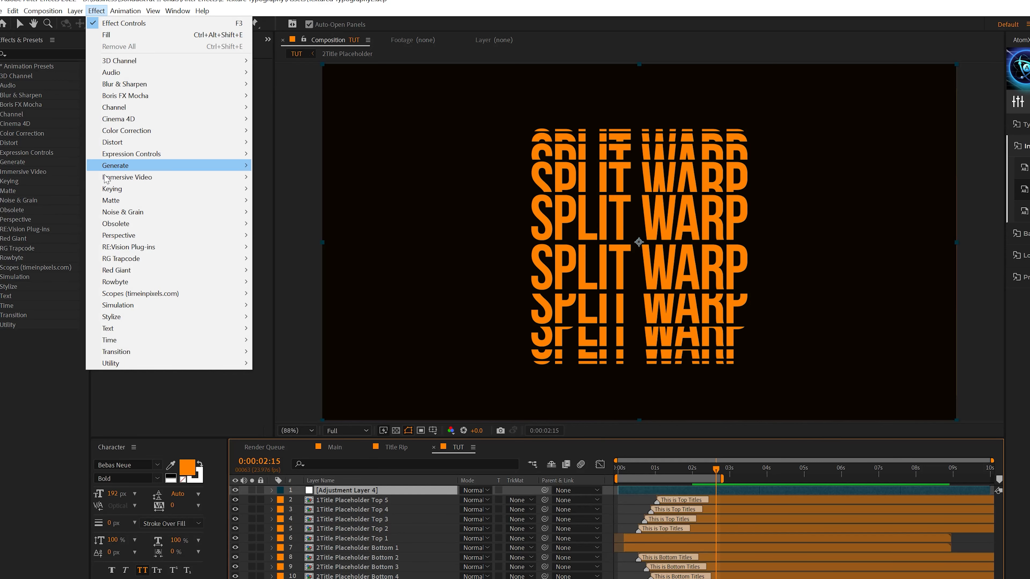
pyautogui.moveTo(134, 317)
pyautogui.click(275, 503)
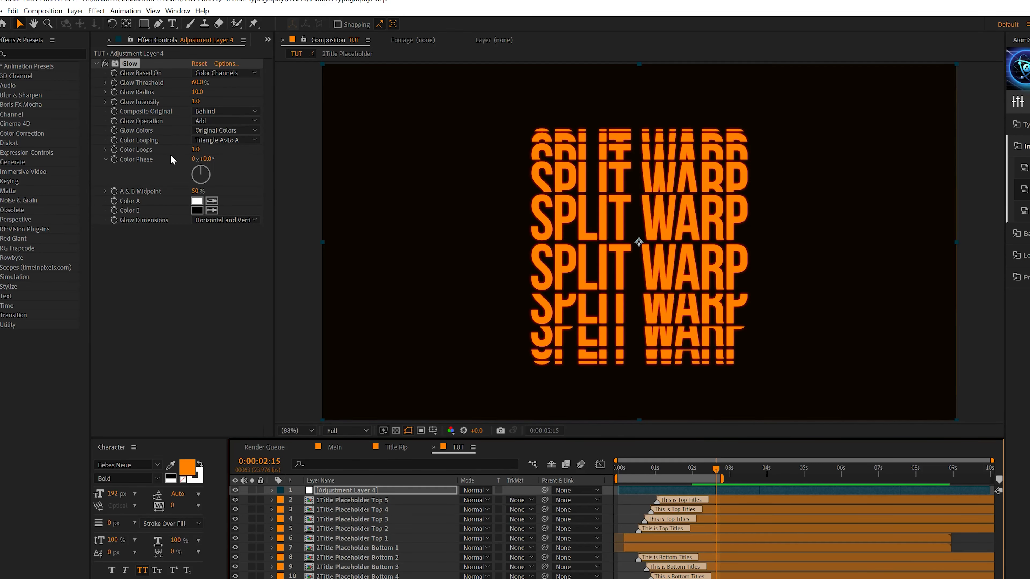
pyautogui.moveTo(200, 83); pyautogui.dragTo(287, 92)
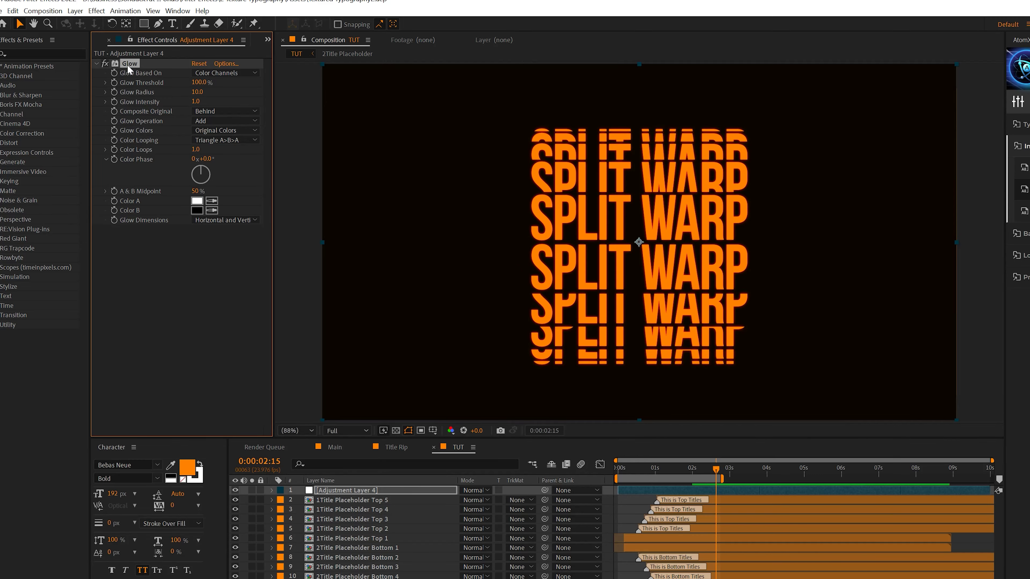
# Duplicate the Glow effect and set the copy to 45% threshold, 1000 radius and 0.4 intensity.
pyautogui.hotkey('ctrl', 'd')
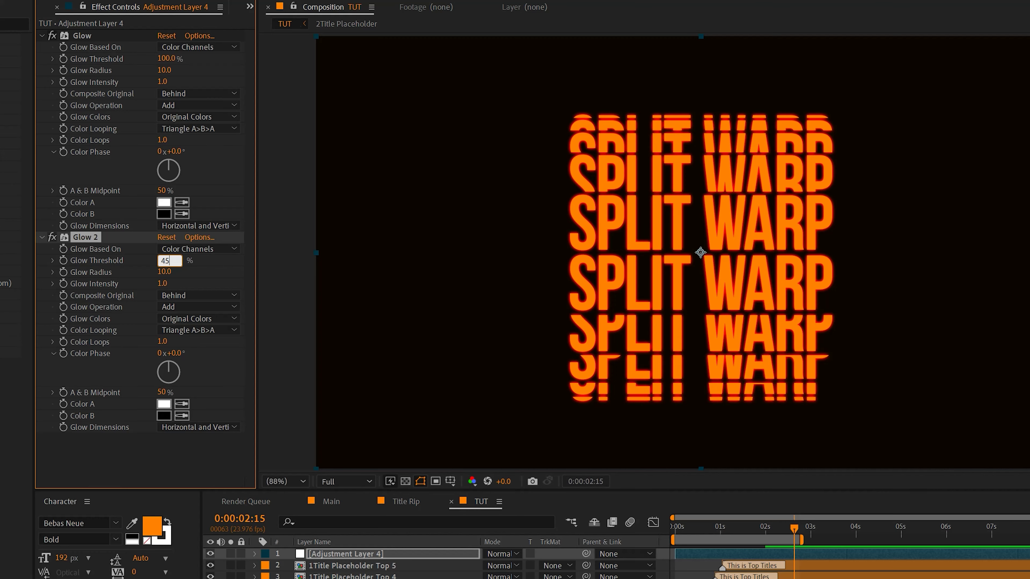
pyautogui.press('Return')
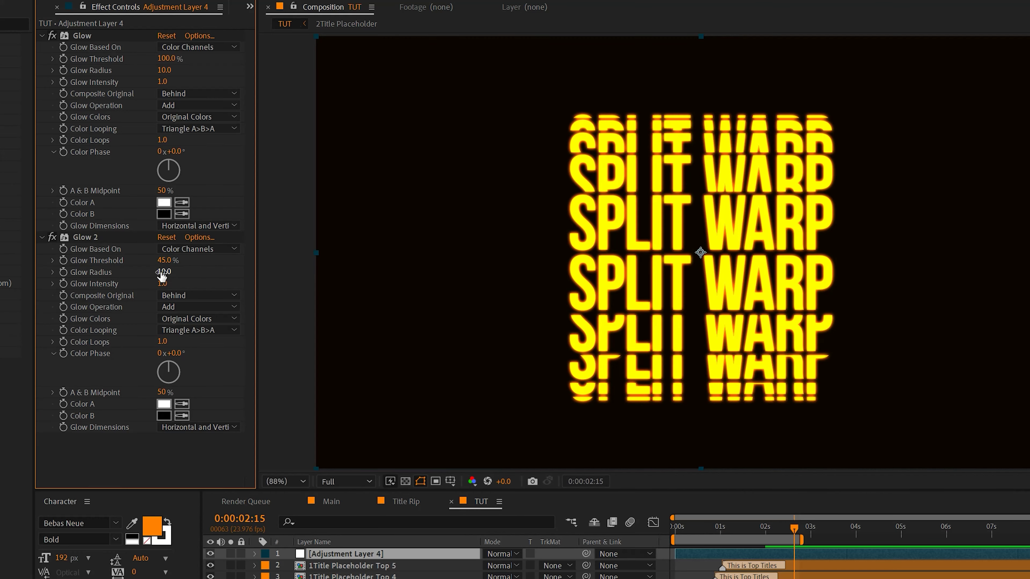
pyautogui.moveTo(336, 280); pyautogui.dragTo(1027, 279)
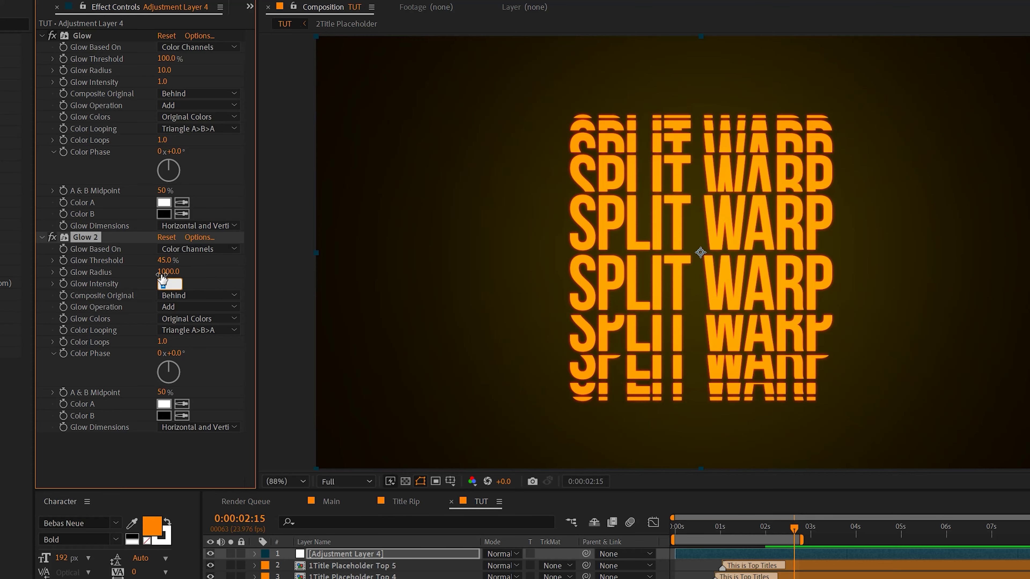
pyautogui.press('Return')
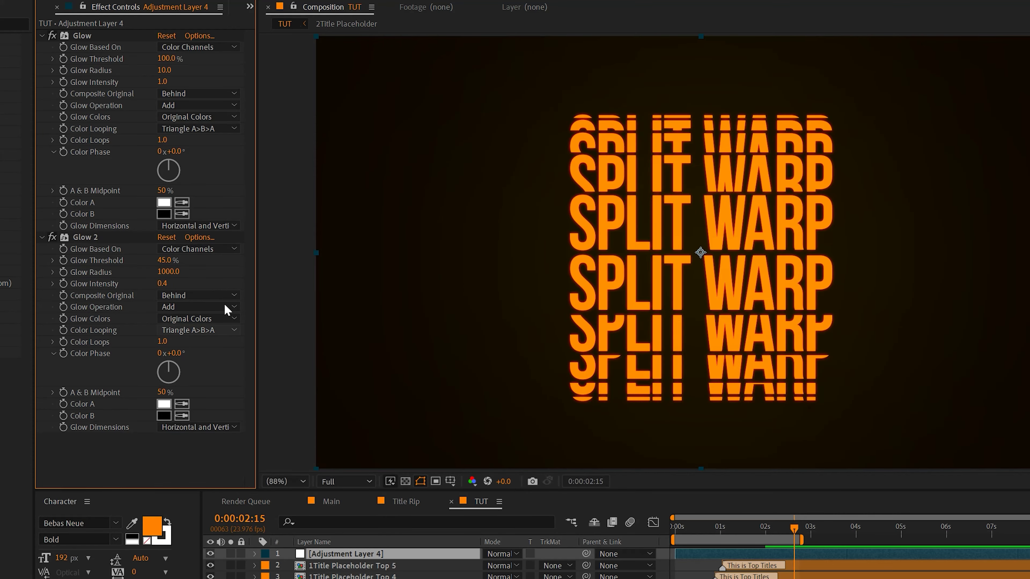
# Add a Noise effect to the adjustment layer with 5% noise and colour noise off, and check the grain up close.
pyautogui.click(41, 16)
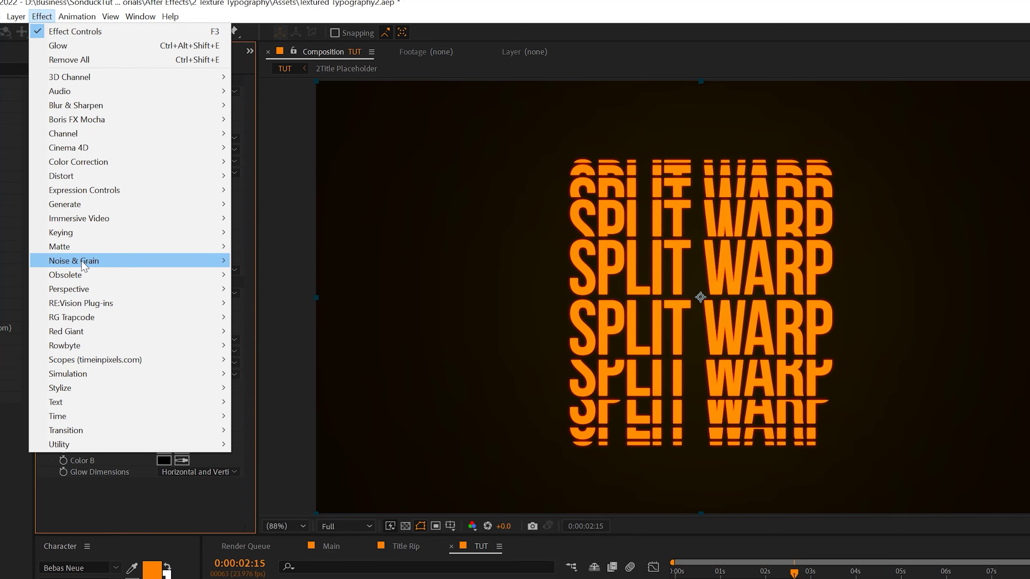
pyautogui.moveTo(83, 264)
pyautogui.click(280, 346)
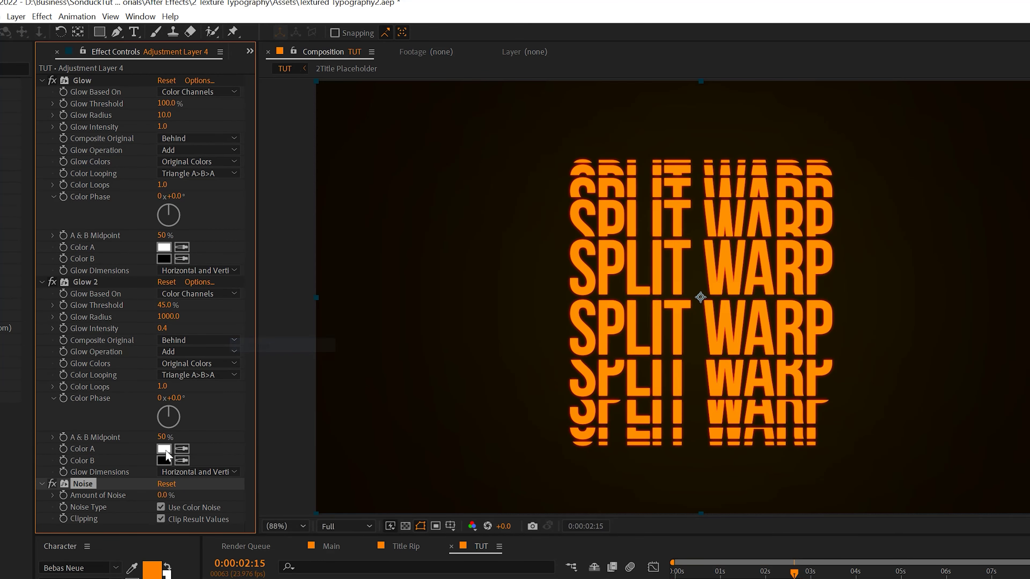
pyautogui.click(161, 495)
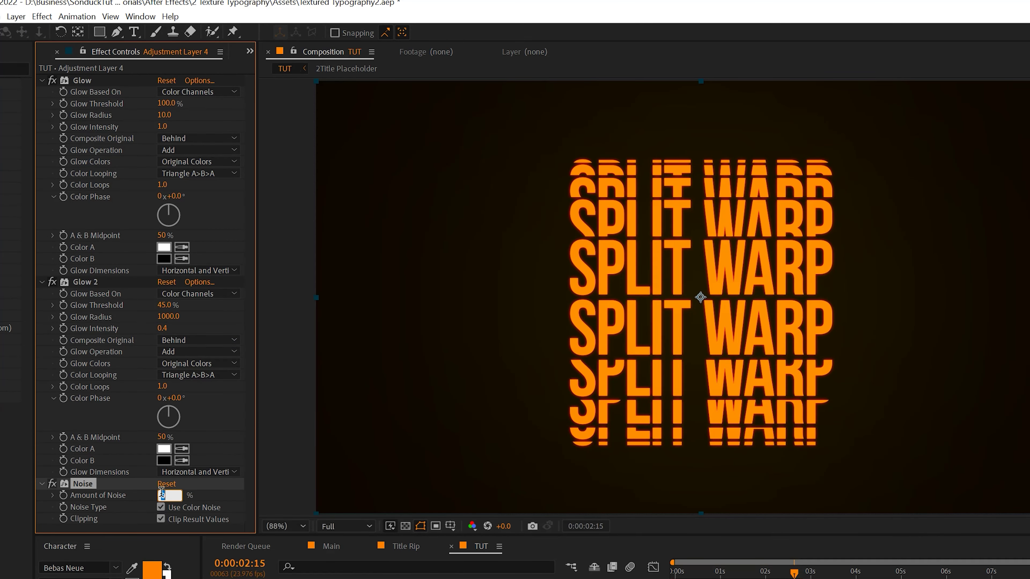
pyautogui.click(161, 507)
pyautogui.scroll(4, 625, 356)
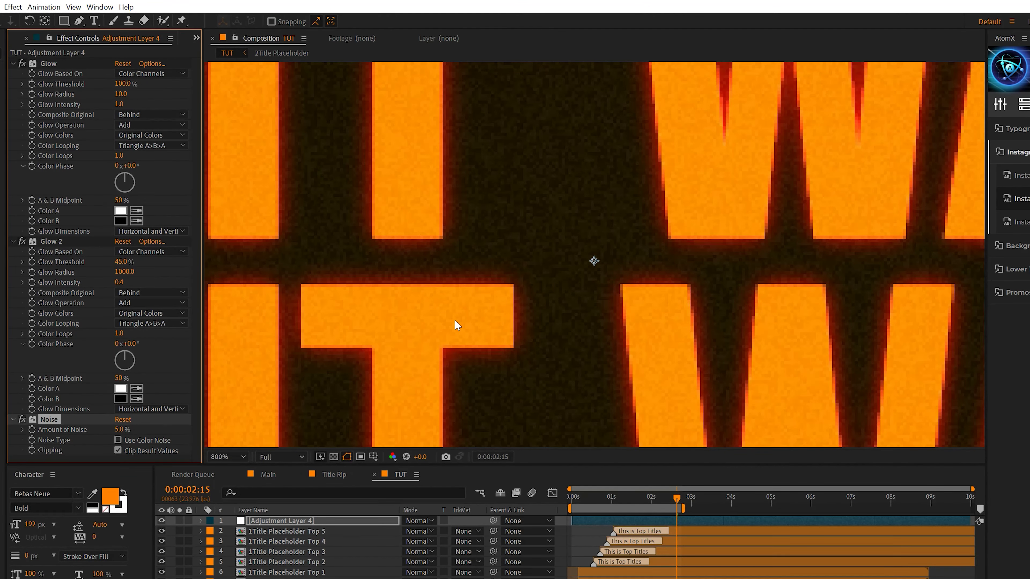
pyautogui.scroll(-6, 430, 365)
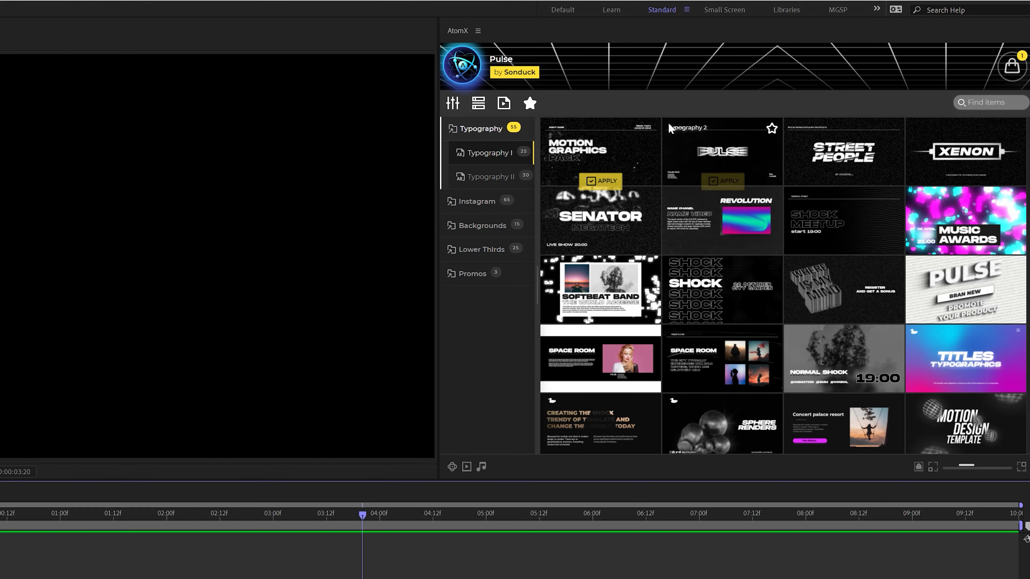
pyautogui.moveTo(607, 154)
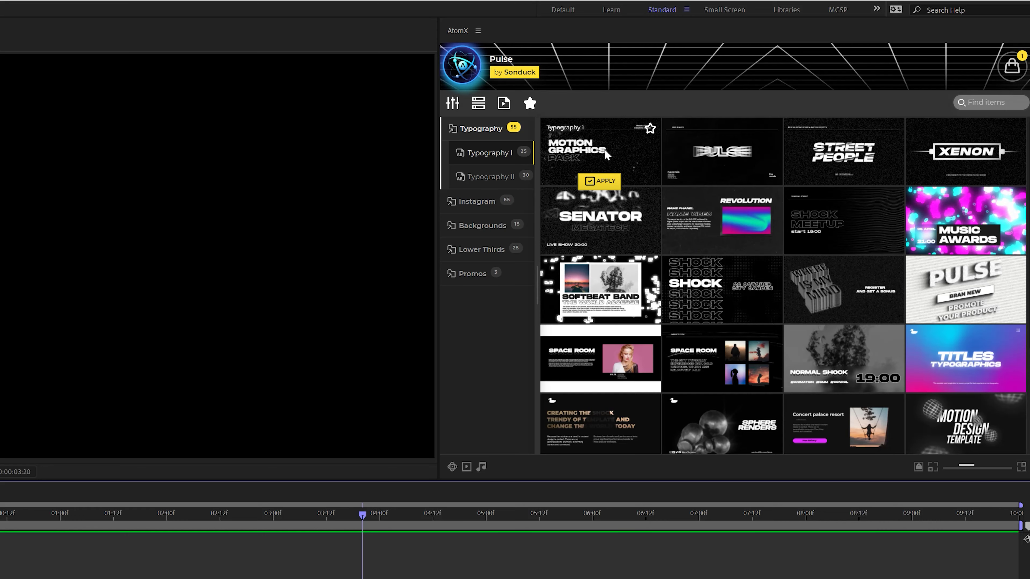
# Browse the Pulse pack's Typography II, Instagram, Backgrounds, Lower Thirds and Promos template categories.
pyautogui.click(485, 181)
pyautogui.moveTo(878, 162)
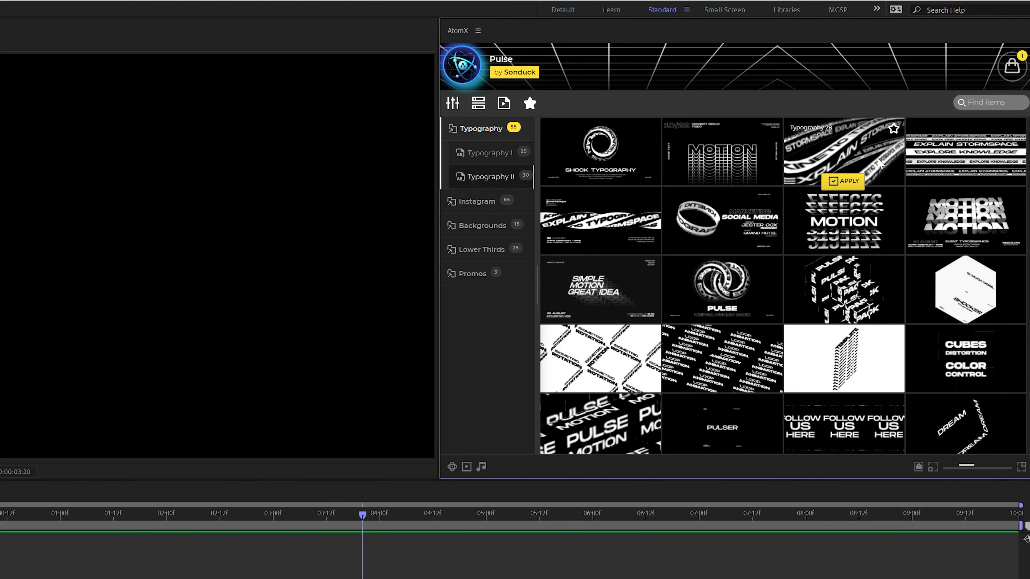
pyautogui.moveTo(592, 233)
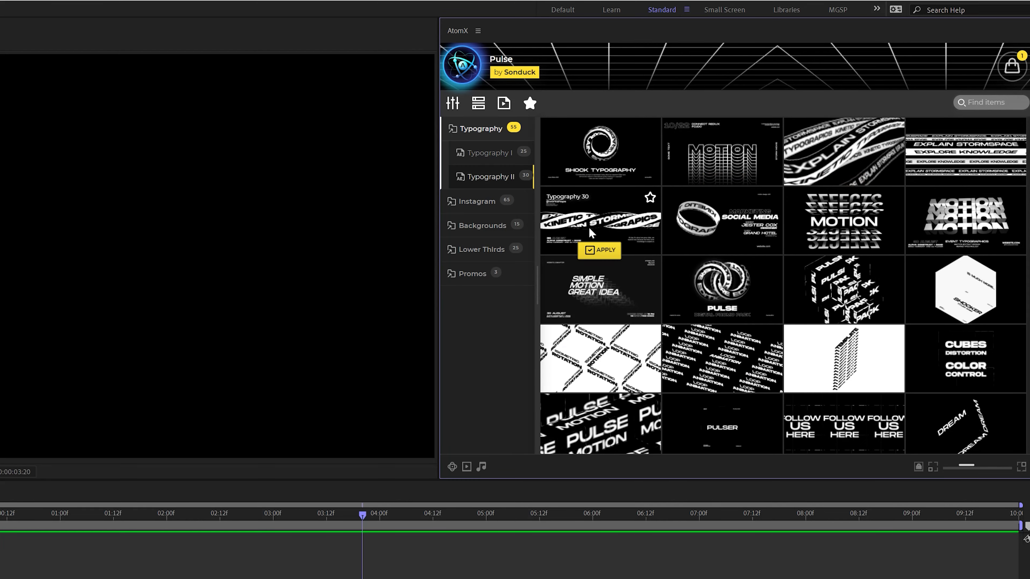
pyautogui.click(478, 203)
pyautogui.click(514, 231)
pyautogui.click(483, 298)
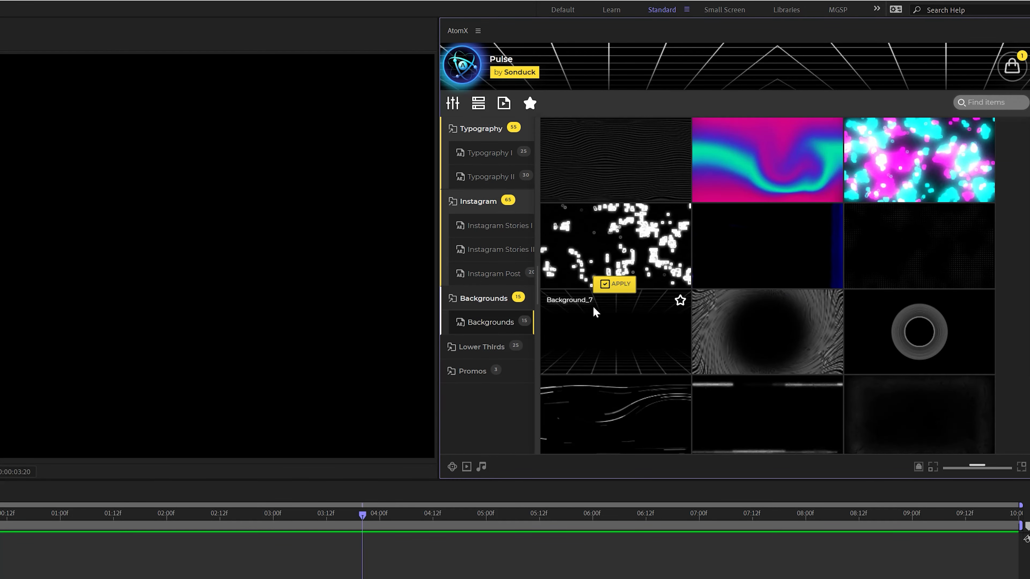
pyautogui.click(487, 348)
pyautogui.click(485, 422)
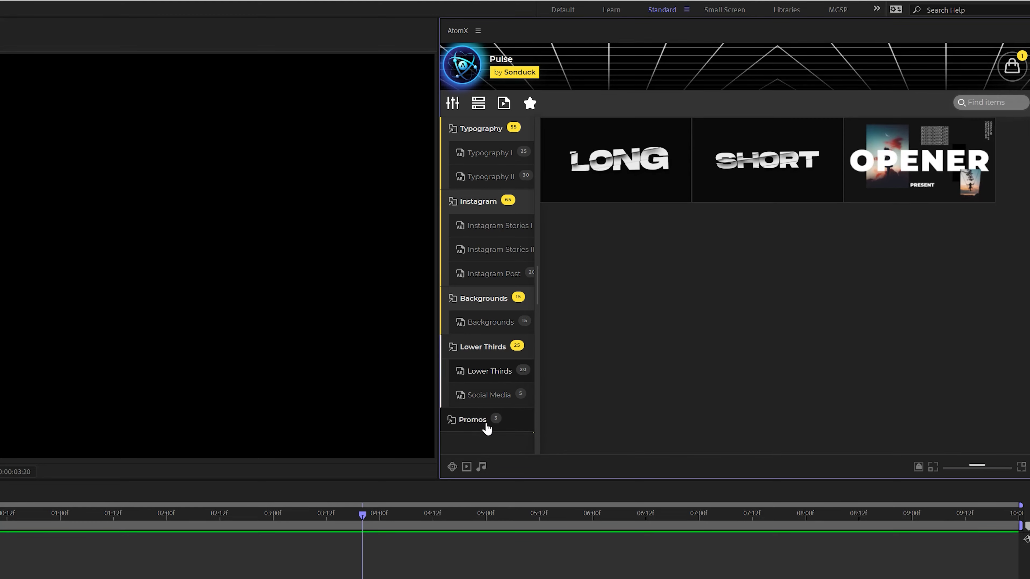
# Apply the Typography 25 template from Typography I, open its composition and change the title texts to PULSE and SAVE TIME.
pyautogui.click(502, 154)
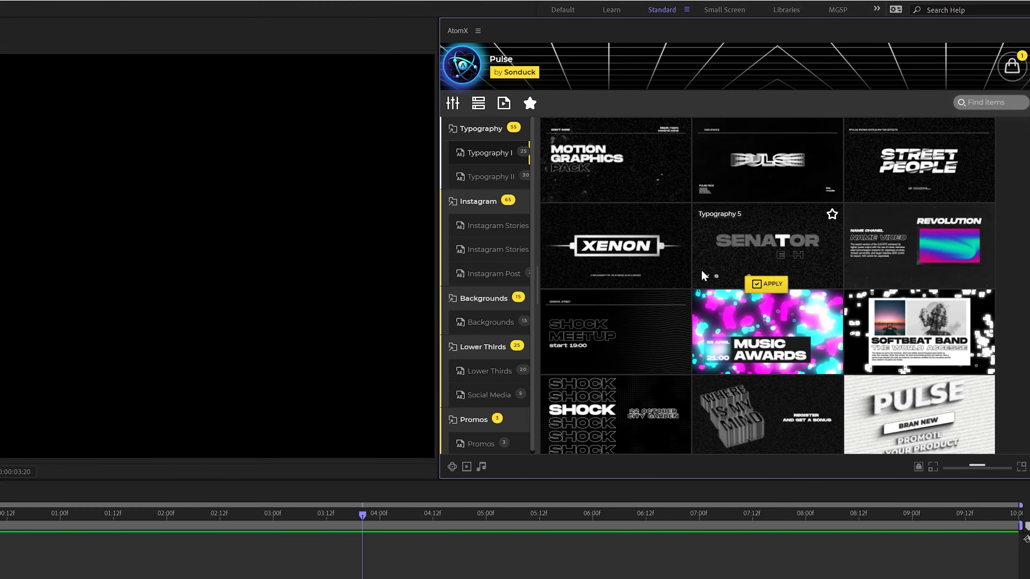
pyautogui.scroll(-10, 716, 280)
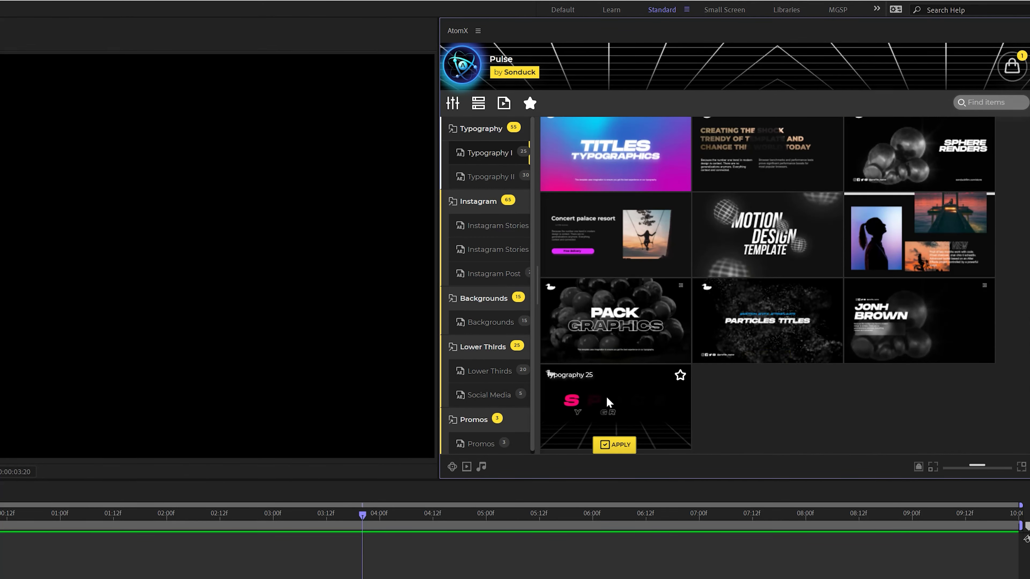
pyautogui.click(617, 446)
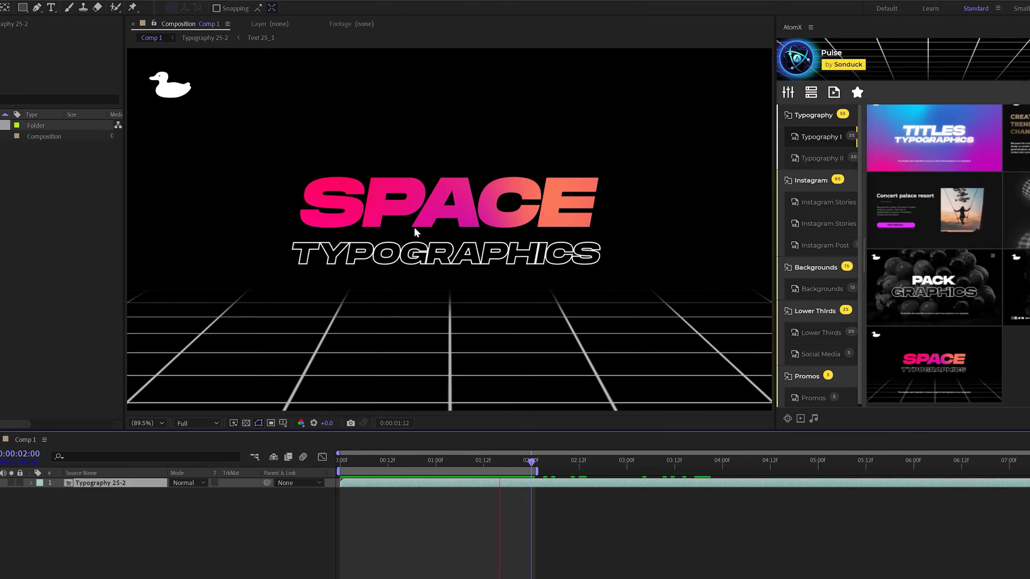
pyautogui.doubleClick(101, 484)
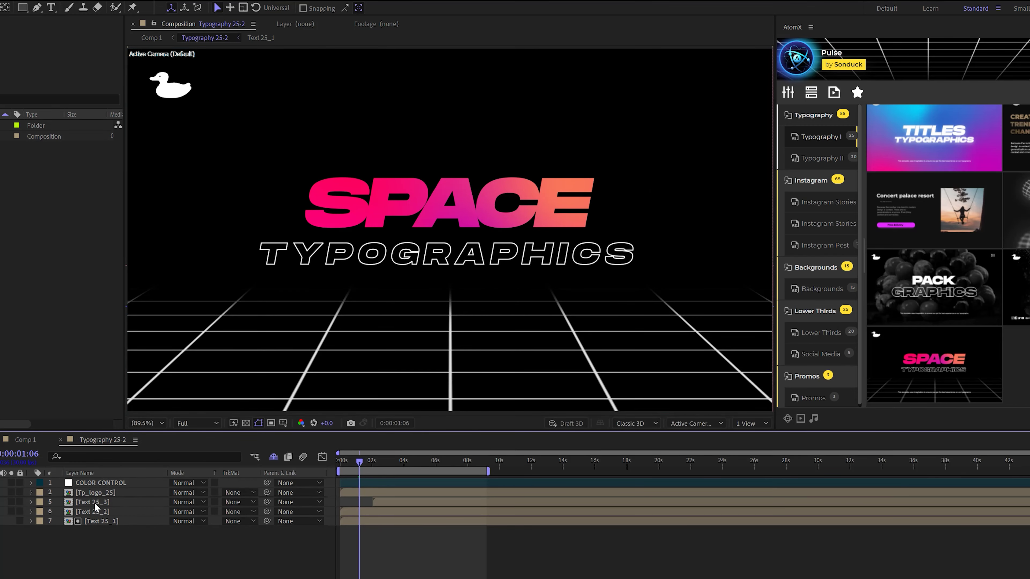
pyautogui.doubleClick(96, 507)
pyautogui.doubleClick(389, 239)
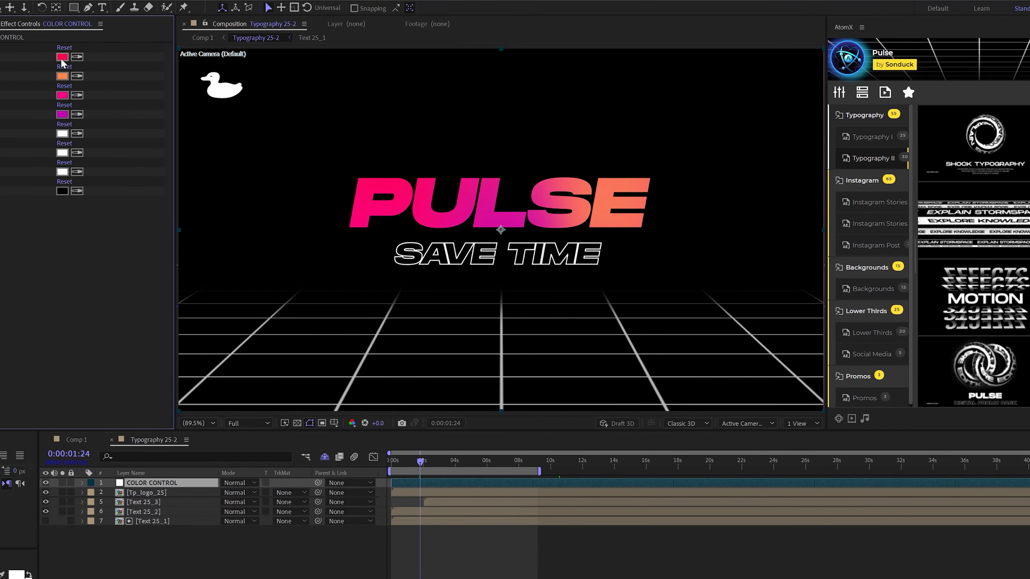
# Set Color 1 of the COLOR CONTROL layer to a blue-violet and try green 51FF9D for Color 2.
pyautogui.click(142, 57)
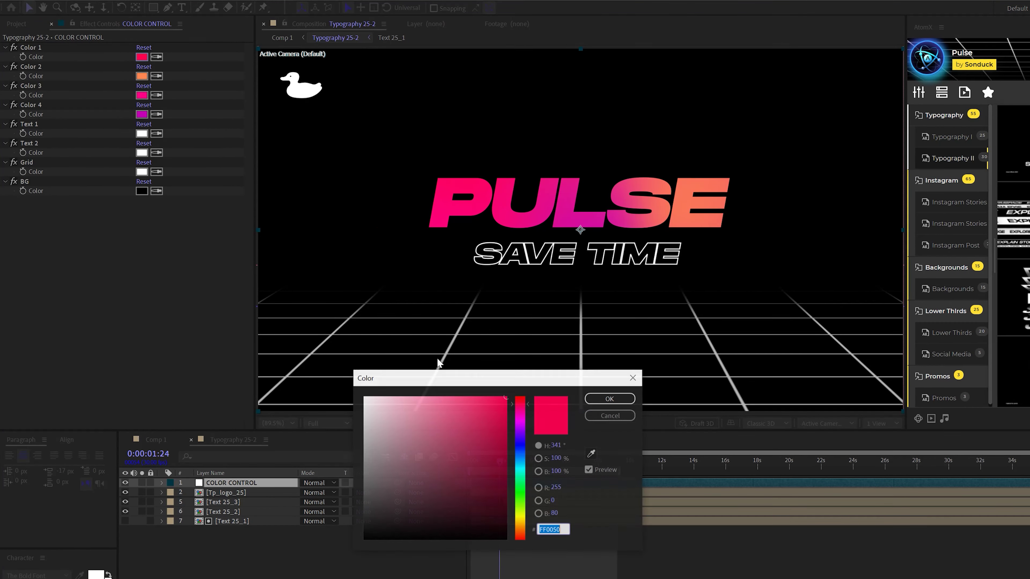
pyautogui.click(523, 437)
pyautogui.click(609, 399)
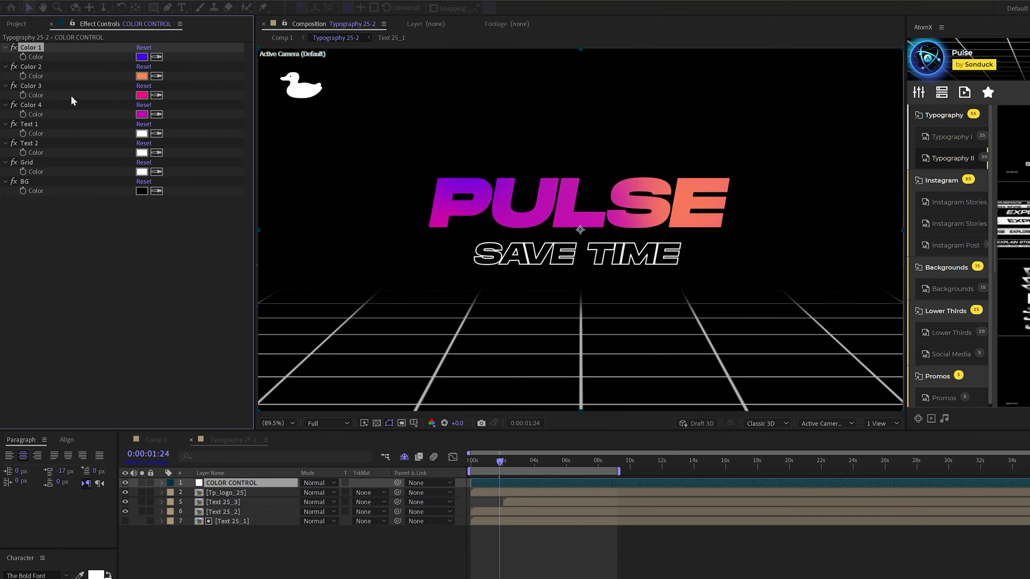
pyautogui.click(142, 76)
pyautogui.click(523, 477)
pyautogui.moveTo(523, 474); pyautogui.dragTo(521, 482)
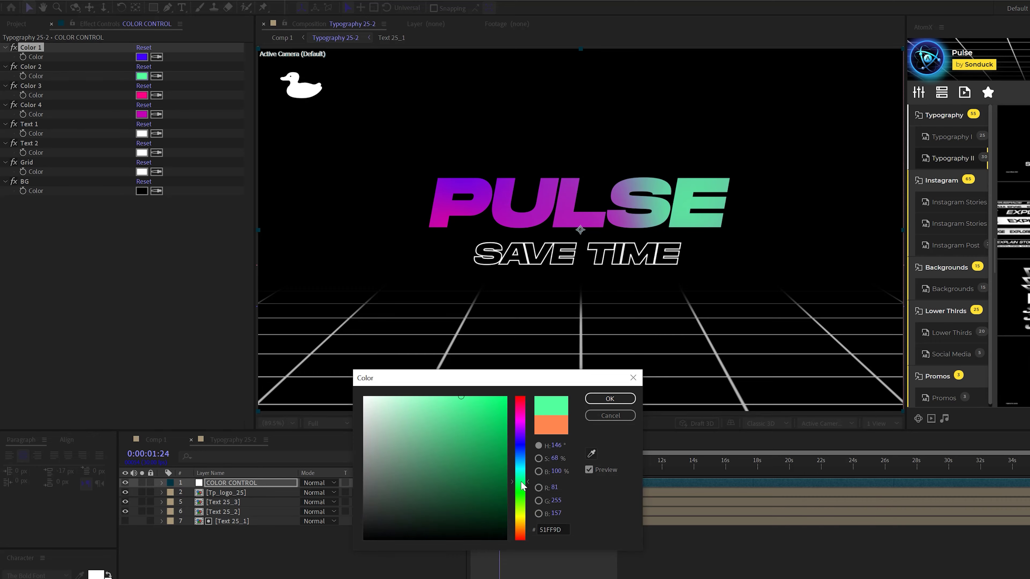
pyautogui.click(610, 415)
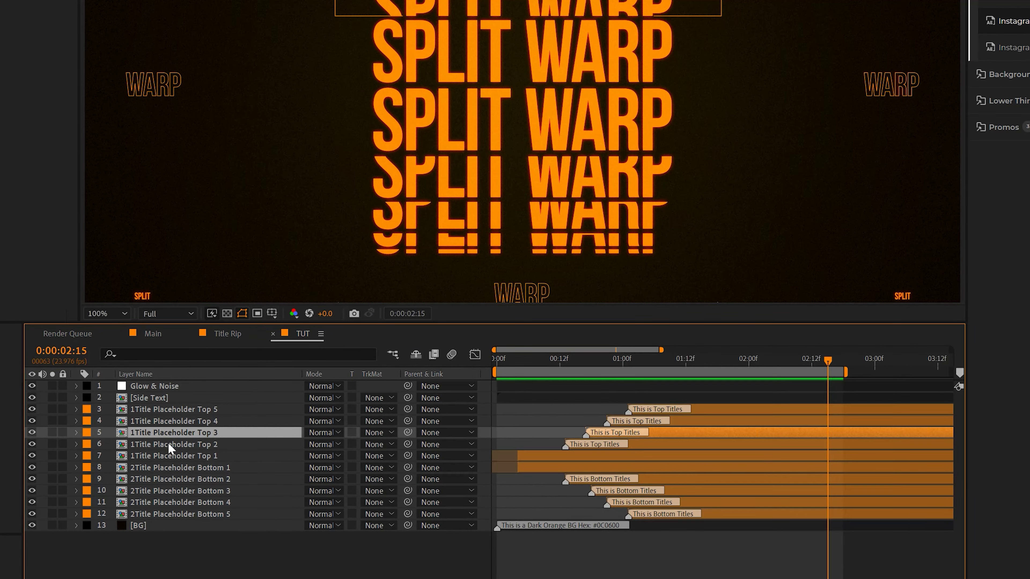
# Add the expression random(100) to the opacity of 1Title Placeholder Top 2 and preview the flicker, ending at 0:00:02:00.
pyautogui.click(126, 562)
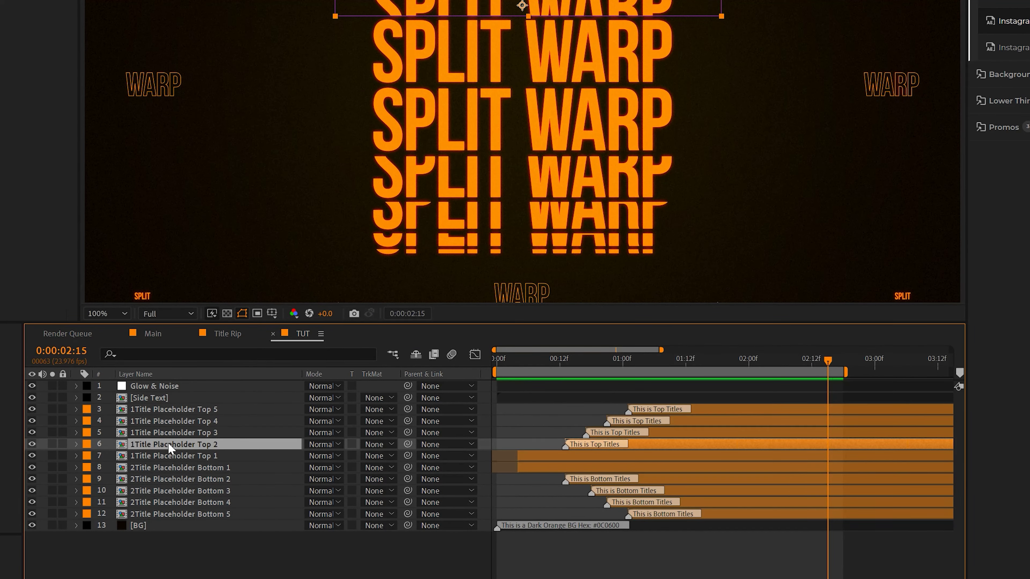
pyautogui.press('t')
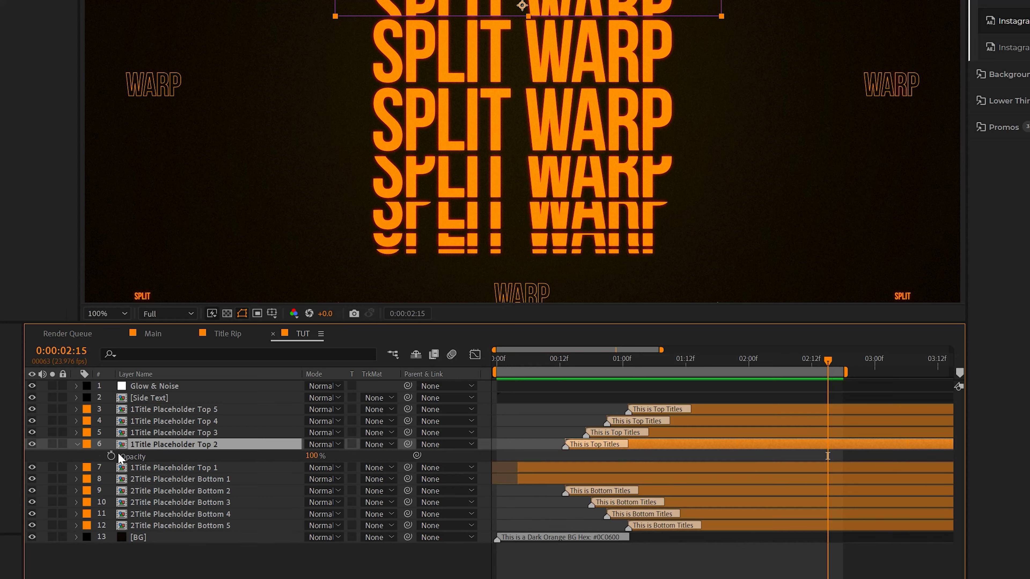
pyautogui.keyDown('alt'); pyautogui.click(111, 455); pyautogui.keyUp('alt')
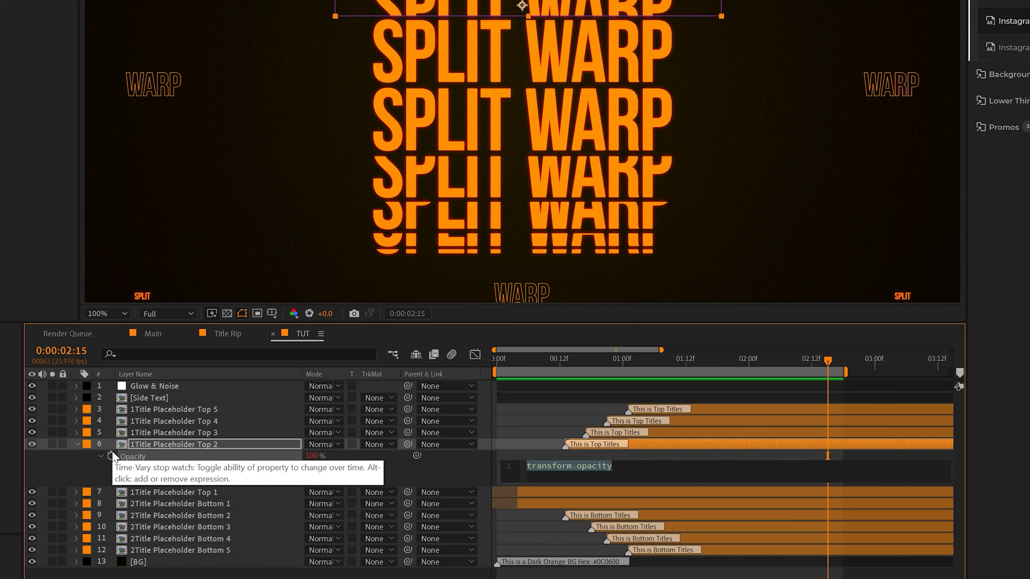
pyautogui.write('random')
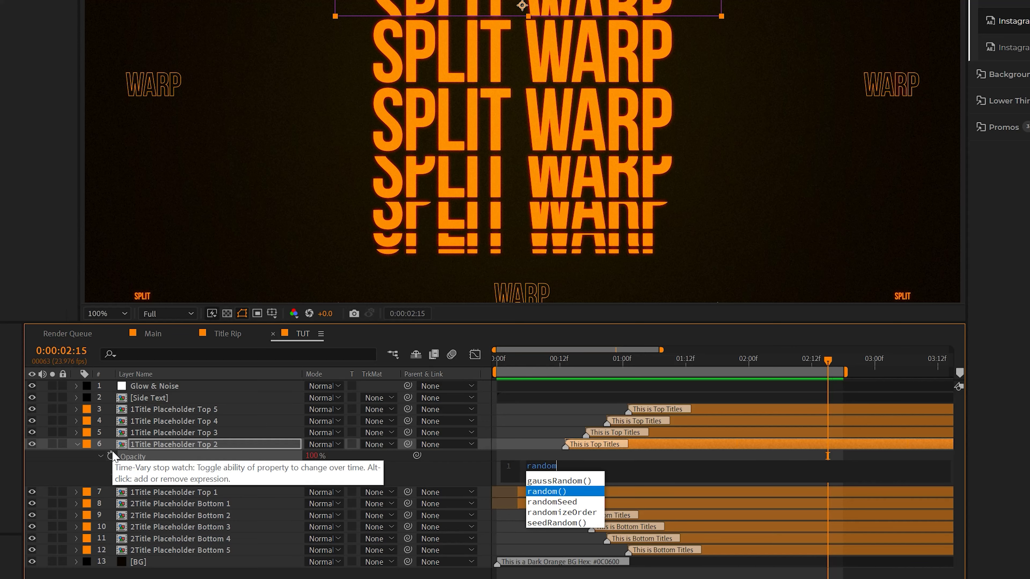
pyautogui.write('(100')
pyautogui.press('KP_Enter')
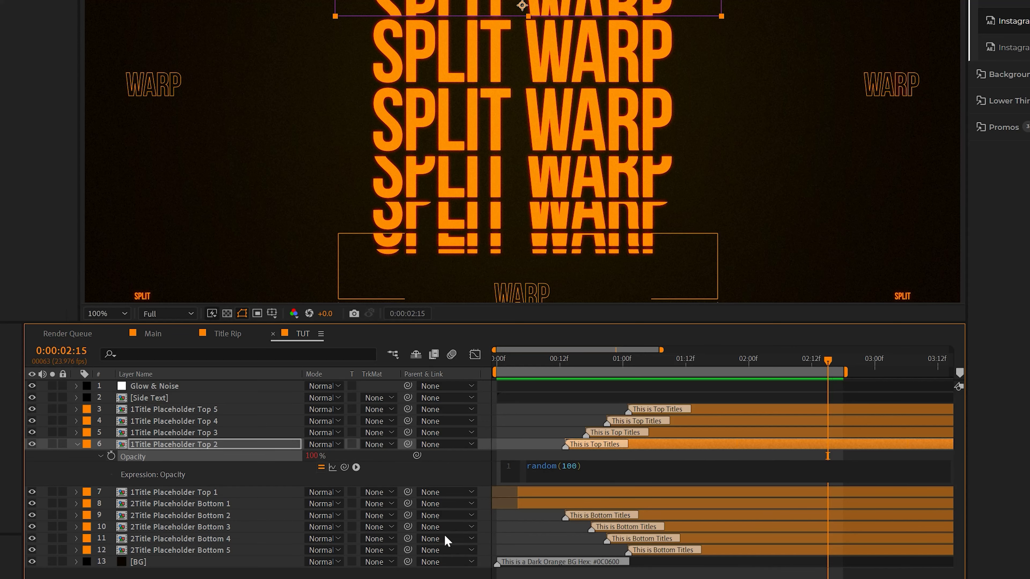
pyautogui.press('space')
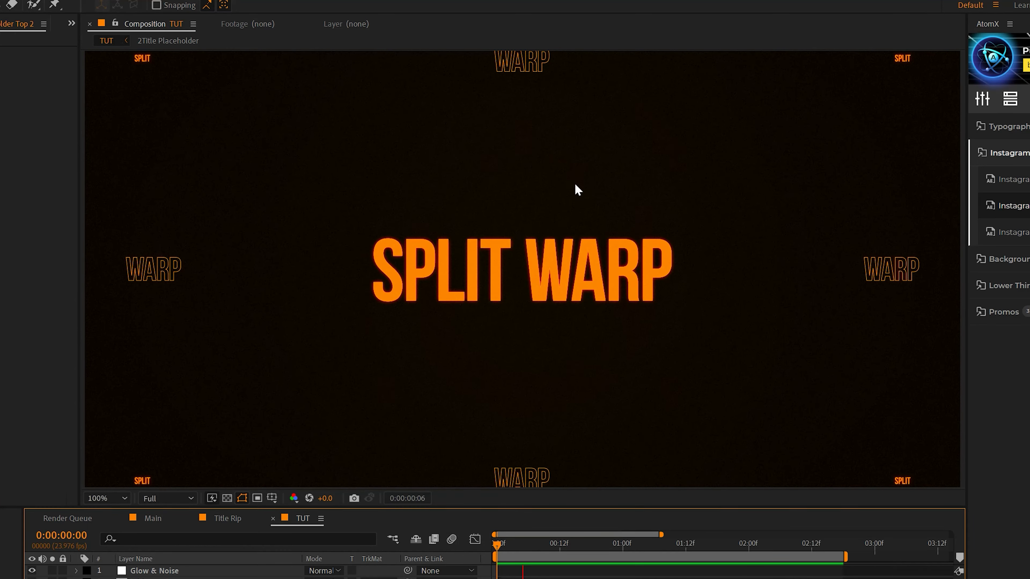
pyautogui.click(748, 543)
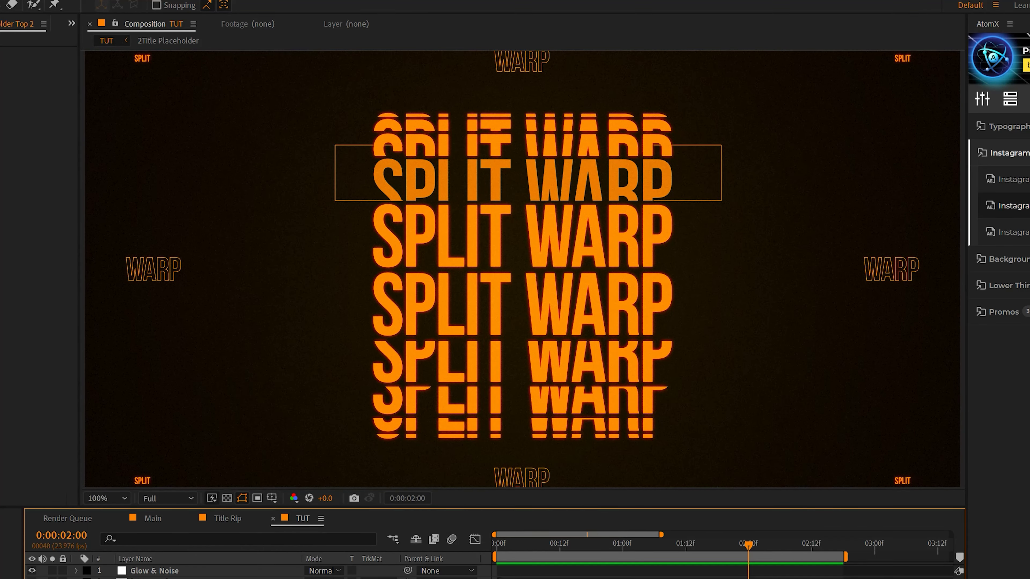
# Reuse the random(100) opacity expression on the 2Title Placeholder Bottom 3 layer.
pyautogui.click(568, 495)
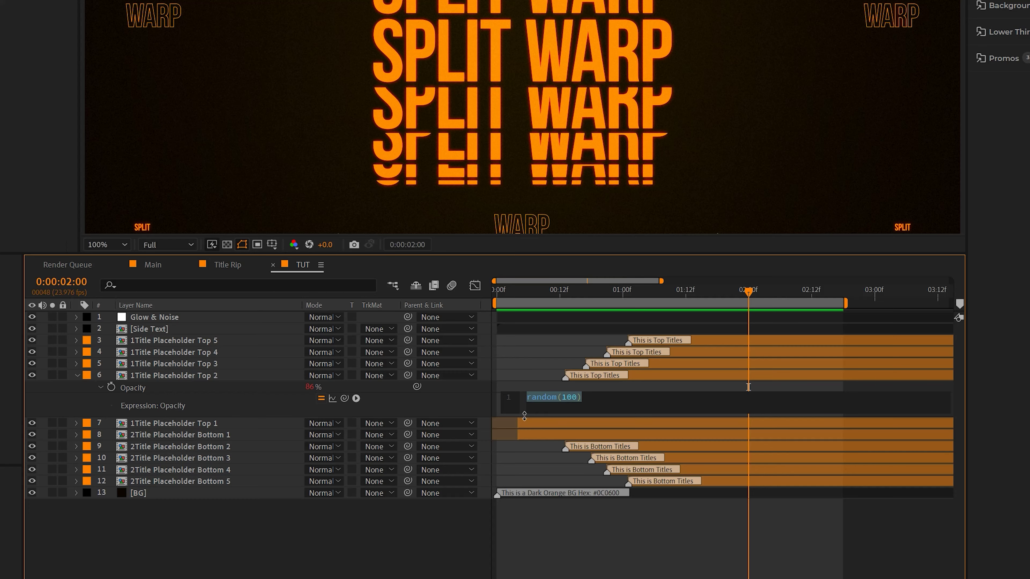
pyautogui.click(185, 471)
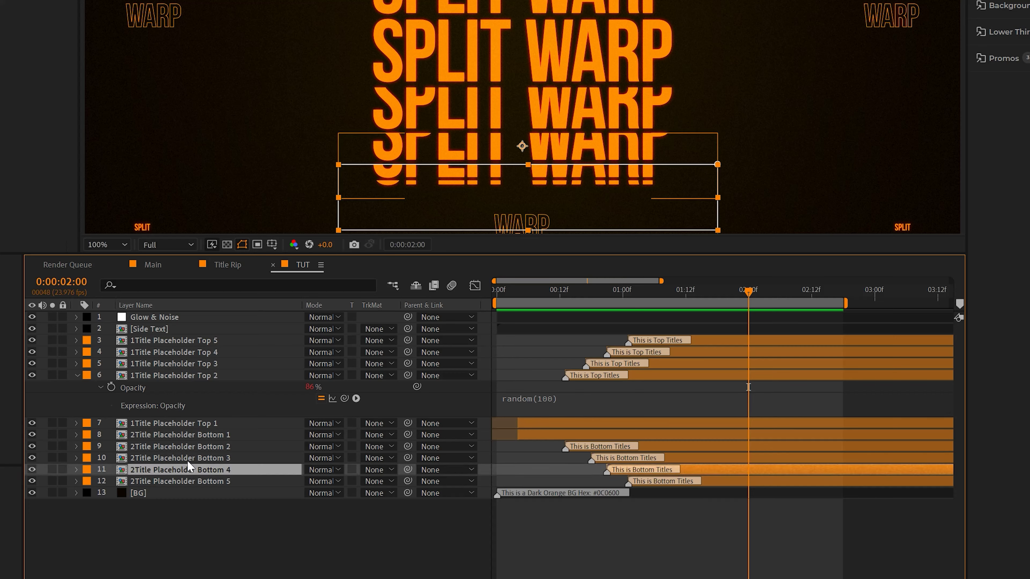
pyautogui.click(187, 461)
pyautogui.press('t')
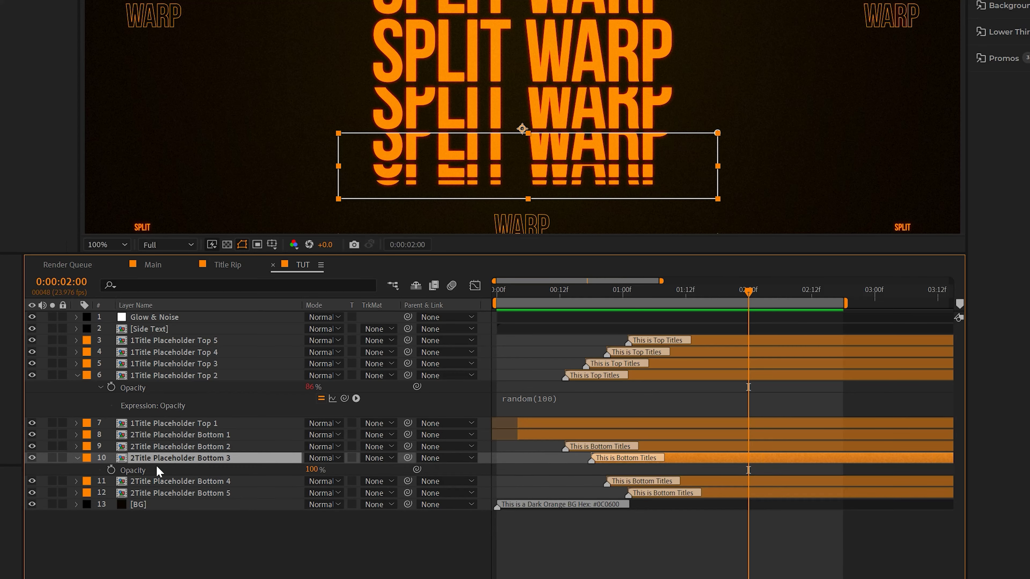
pyautogui.keyDown('alt'); pyautogui.click(114, 470); pyautogui.keyUp('alt')
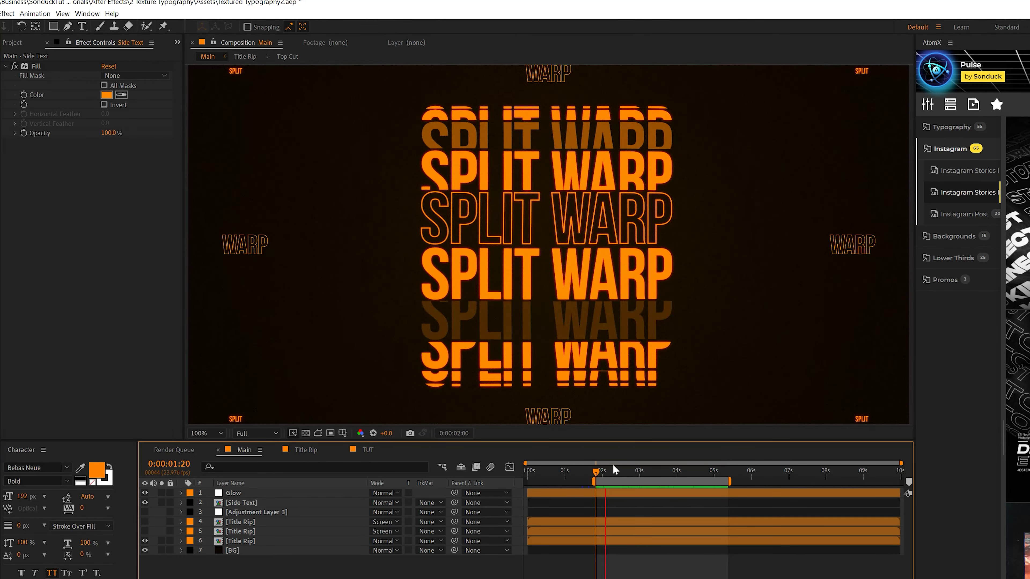
# Preview the Main composition's warp, and pre-compose all top and bottom title placeholder layers in TUT as Title Stack.
pyautogui.moveTo(614, 472); pyautogui.dragTo(450, 486)
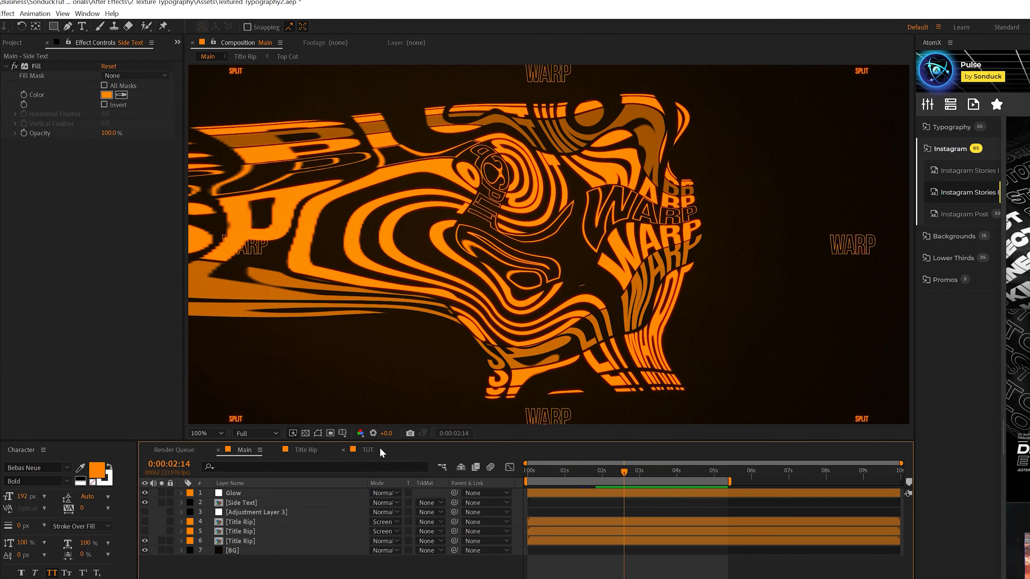
pyautogui.click(370, 450)
pyautogui.click(287, 514)
pyautogui.keyDown('shift'); pyautogui.click(284, 521); pyautogui.keyUp('shift')
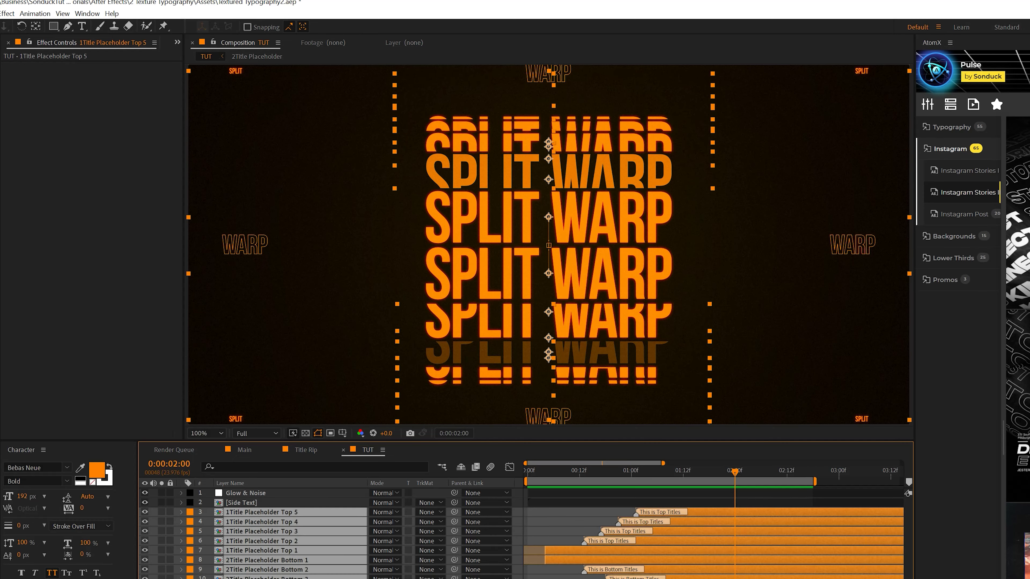
pyautogui.hotkey('ctrl', 'shift', 'c')
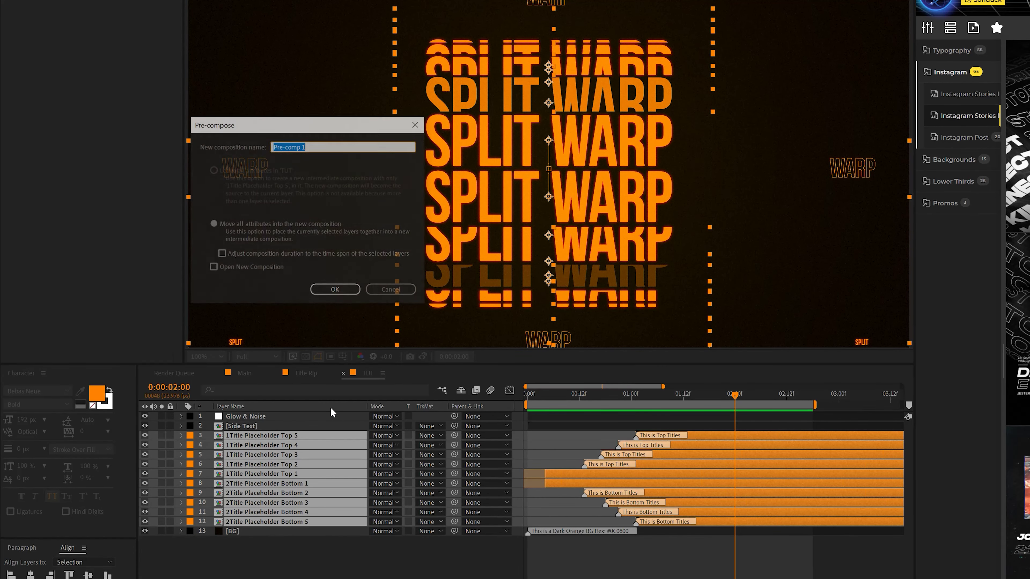
pyautogui.write('Title Stack')
pyautogui.press('Return')
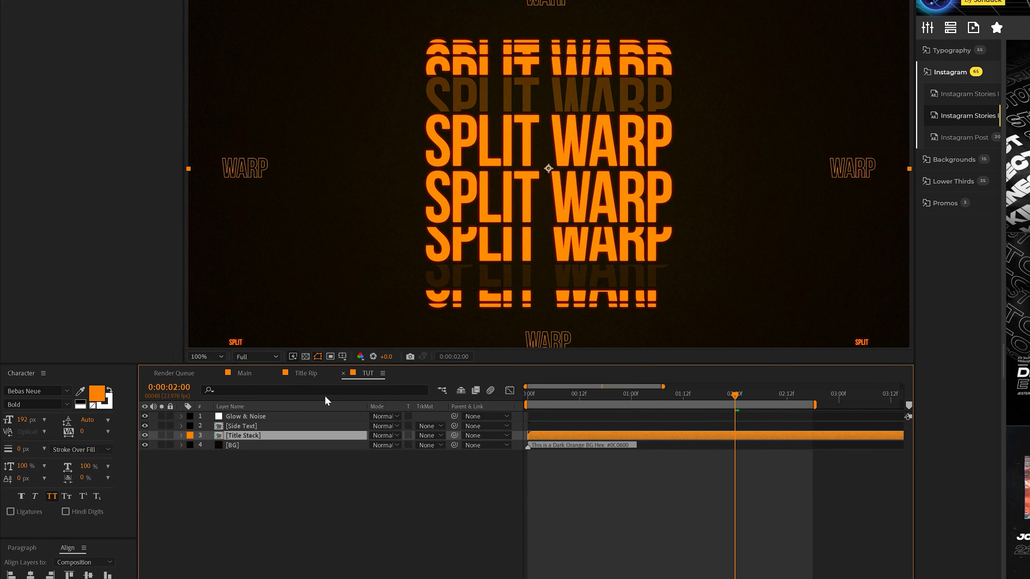
# Apply the Turbulent Displace effect to the Title Stack layer.
pyautogui.click(26, 13)
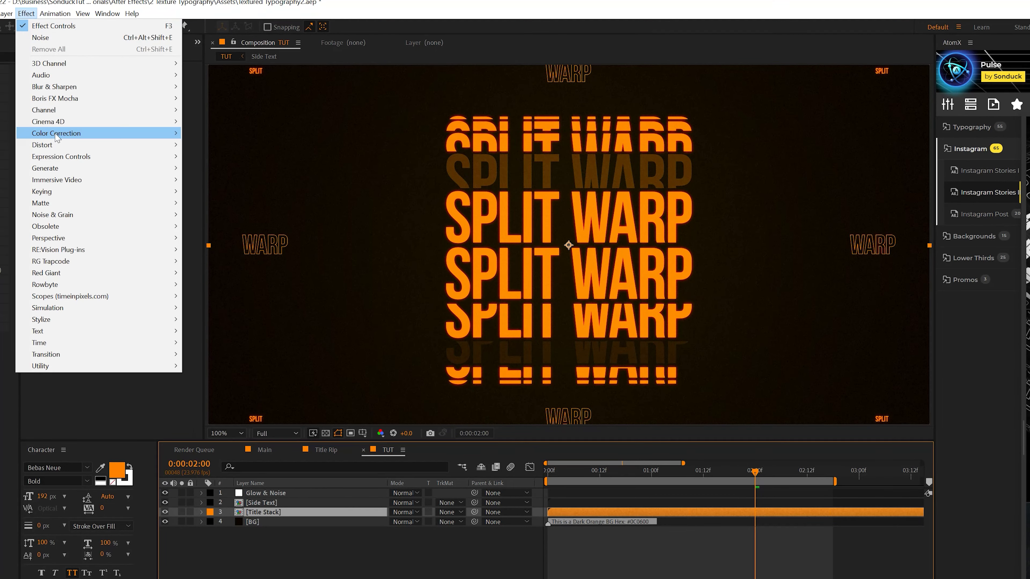
pyautogui.moveTo(163, 145)
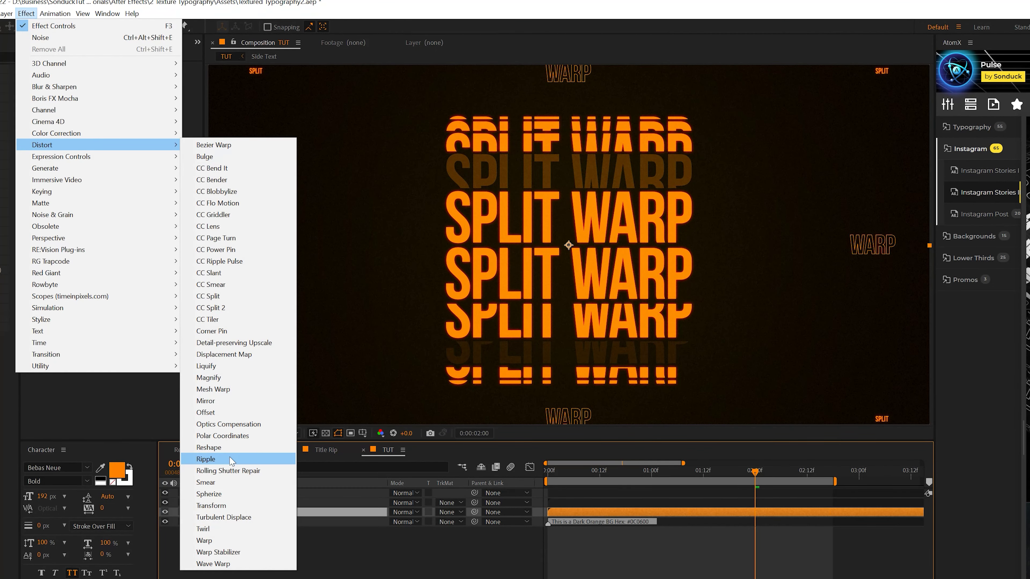
pyautogui.click(223, 518)
# Keyframe the Turbulent Displace Amount from 0 at 0:00:02:01 to 300 at 0:00:03:00.
pyautogui.click(648, 470)
pyautogui.moveTo(649, 470); pyautogui.dragTo(719, 470)
pyautogui.moveTo(820, 524); pyautogui.dragTo(862, 524)
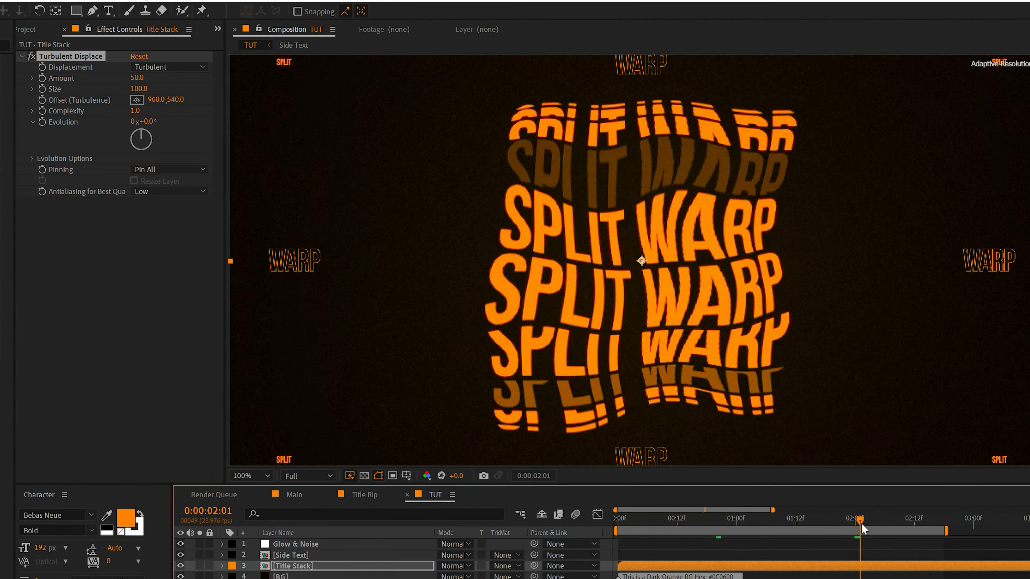
pyautogui.click(41, 78)
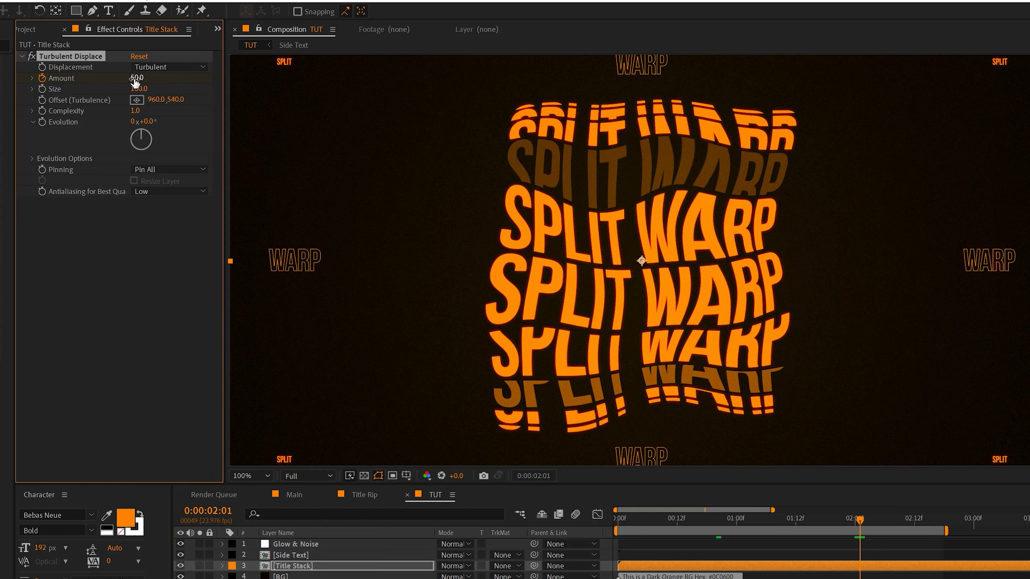
pyautogui.write('0')
pyautogui.click(133, 292)
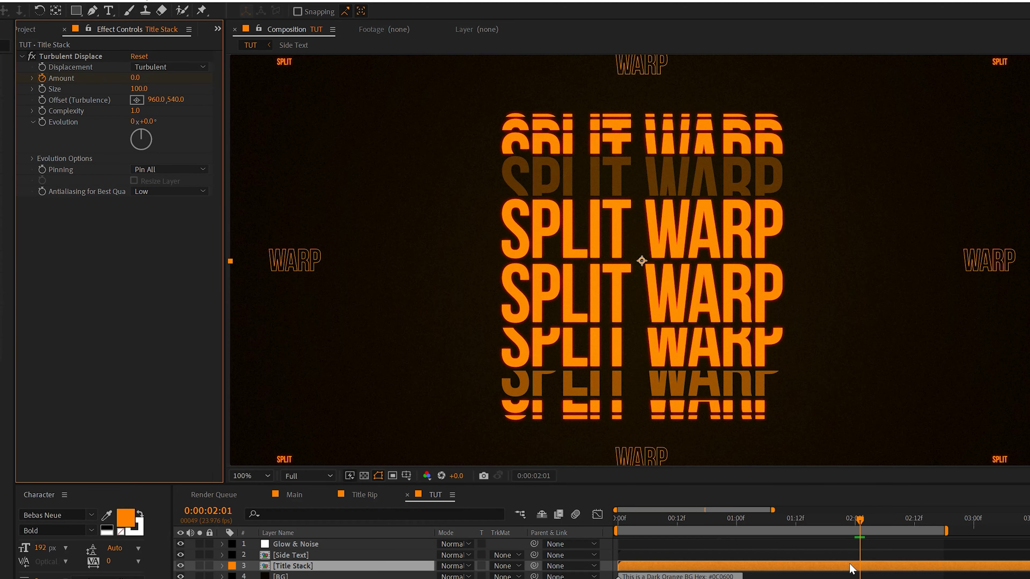
pyautogui.moveTo(860, 520); pyautogui.dragTo(975, 532)
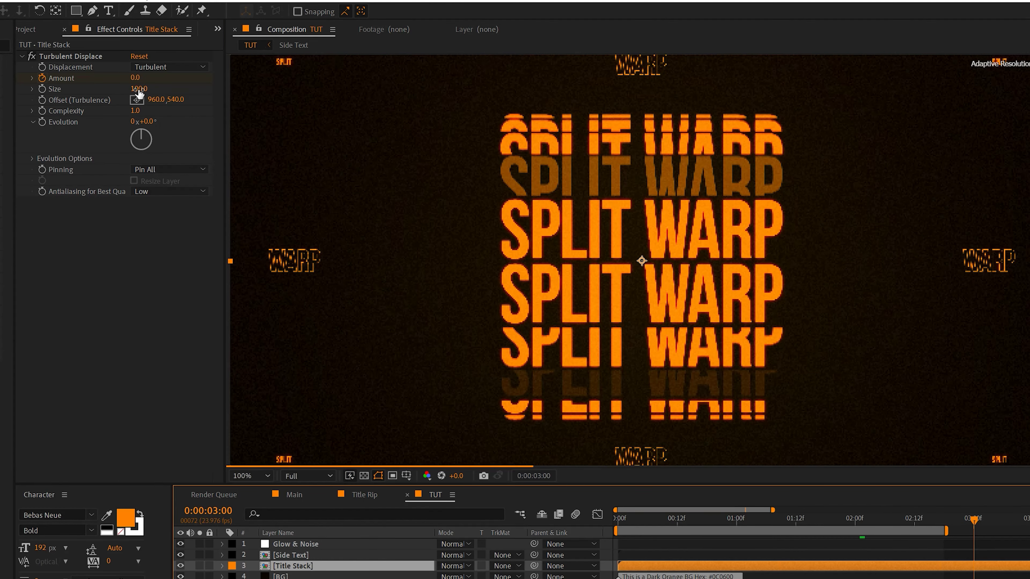
pyautogui.moveTo(134, 77); pyautogui.dragTo(221, 92)
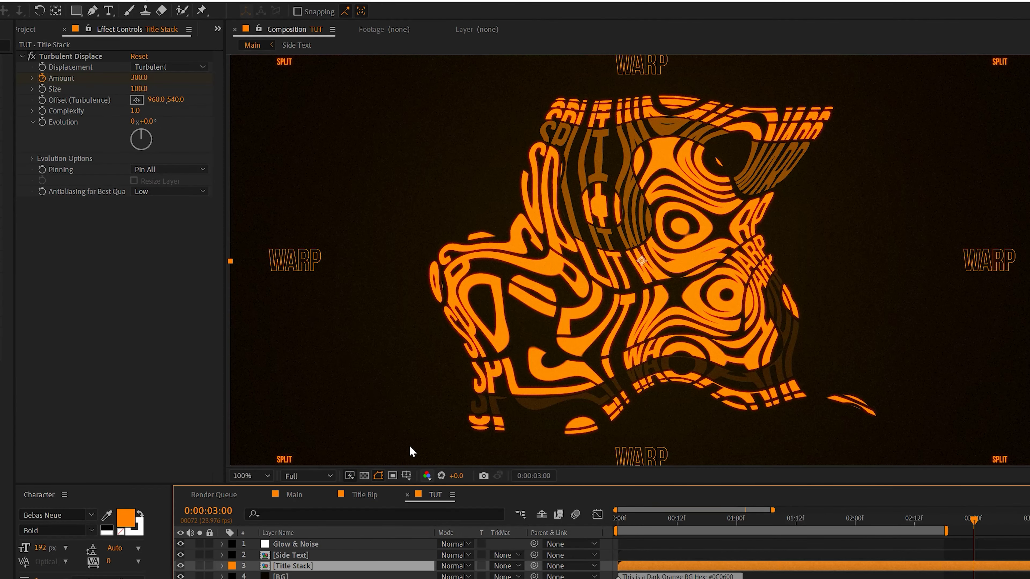
# Add the expression time*50 to the Turbulent Displace Evolution on Title Stack and preview the animated warp.
pyautogui.keyDown('alt'); pyautogui.click(42, 122); pyautogui.keyUp('alt')
pyautogui.write('time*5')
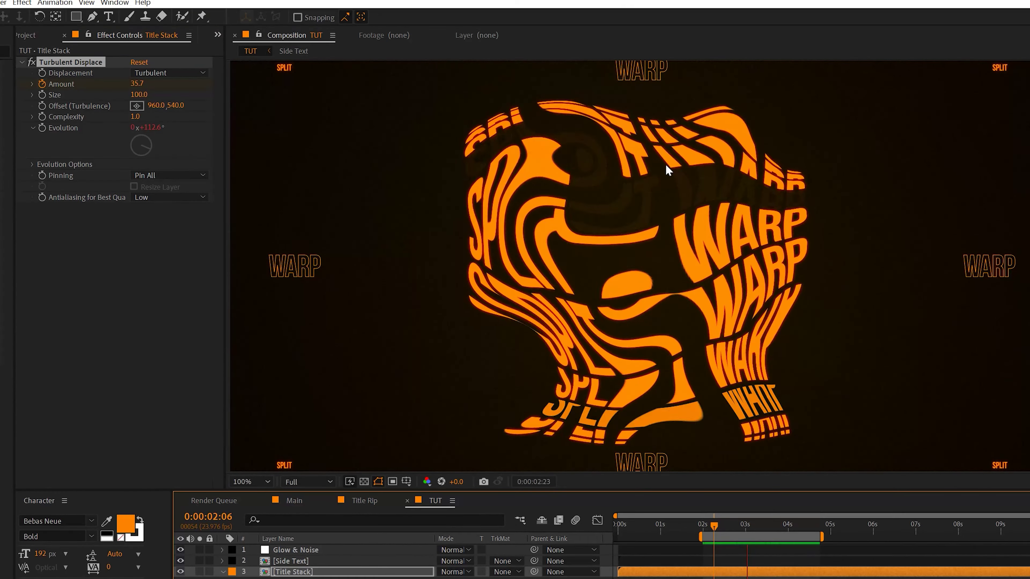
pyautogui.press('space')
pyautogui.moveTo(779, 528); pyautogui.dragTo(781, 530)
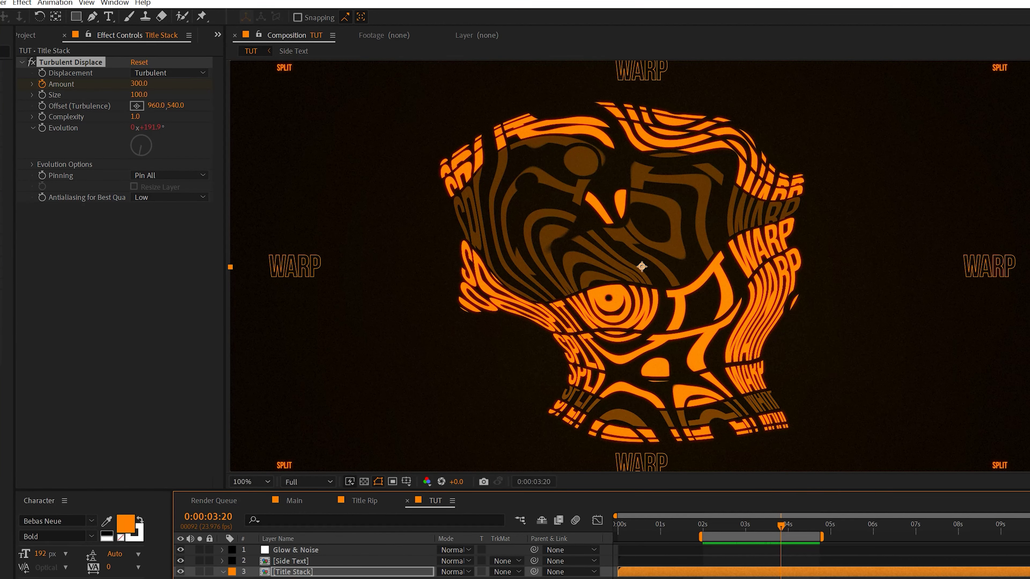
# Apply the CC Scale Wipe effect to Title Stack with Direction -90° and Stretch 14.40.
pyautogui.click(22, 3)
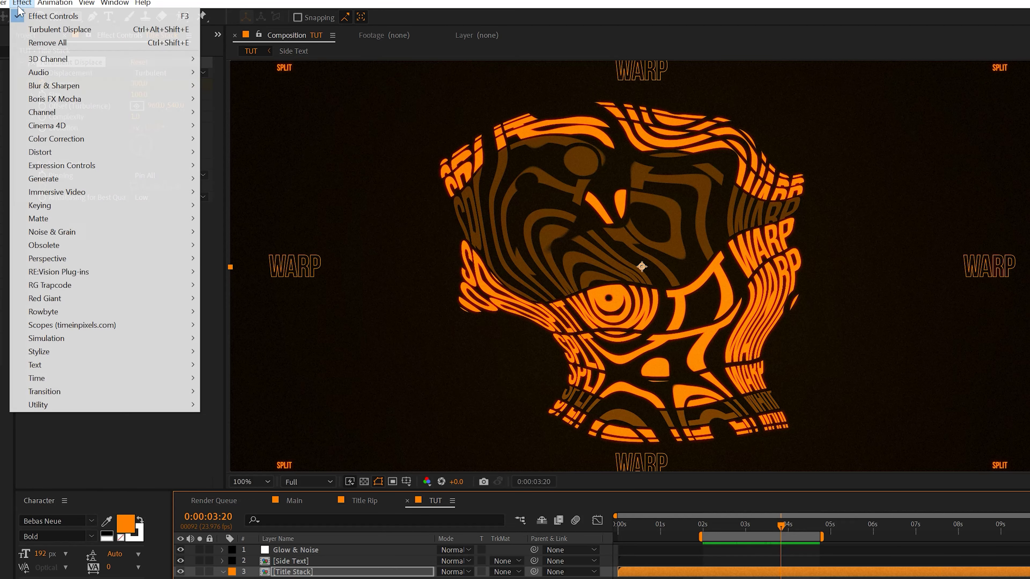
pyautogui.moveTo(49, 391)
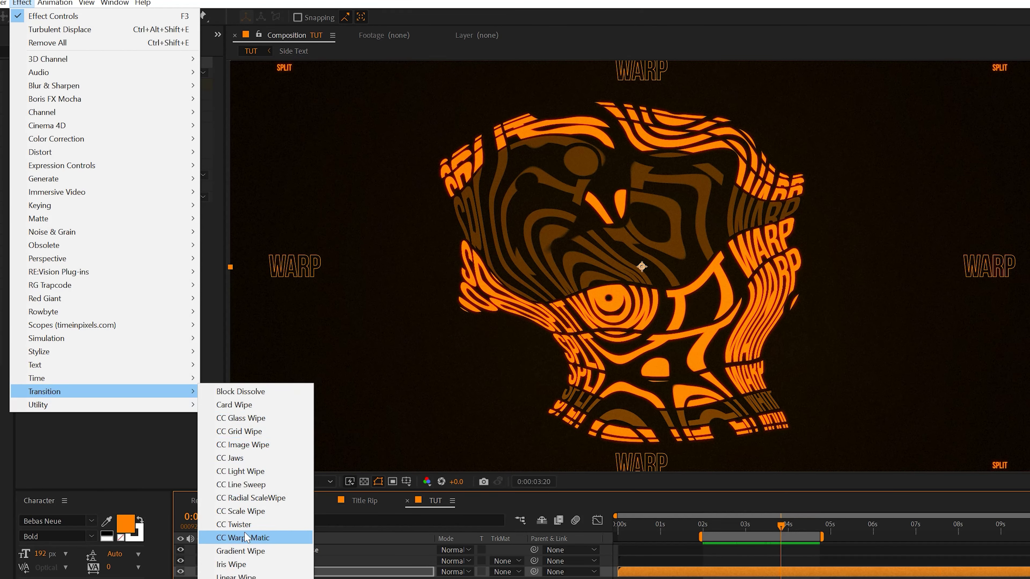
pyautogui.click(243, 512)
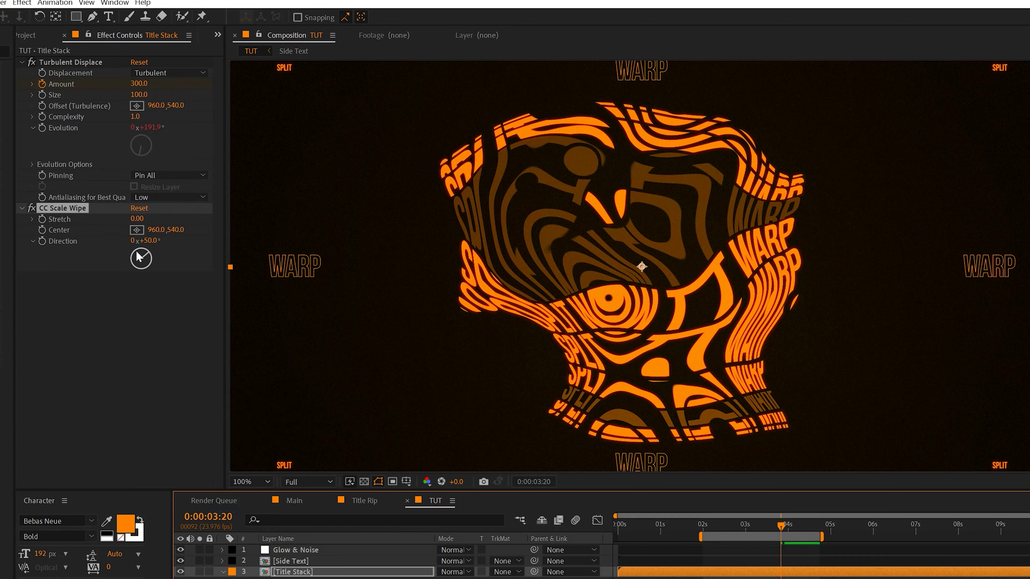
pyautogui.click(147, 243)
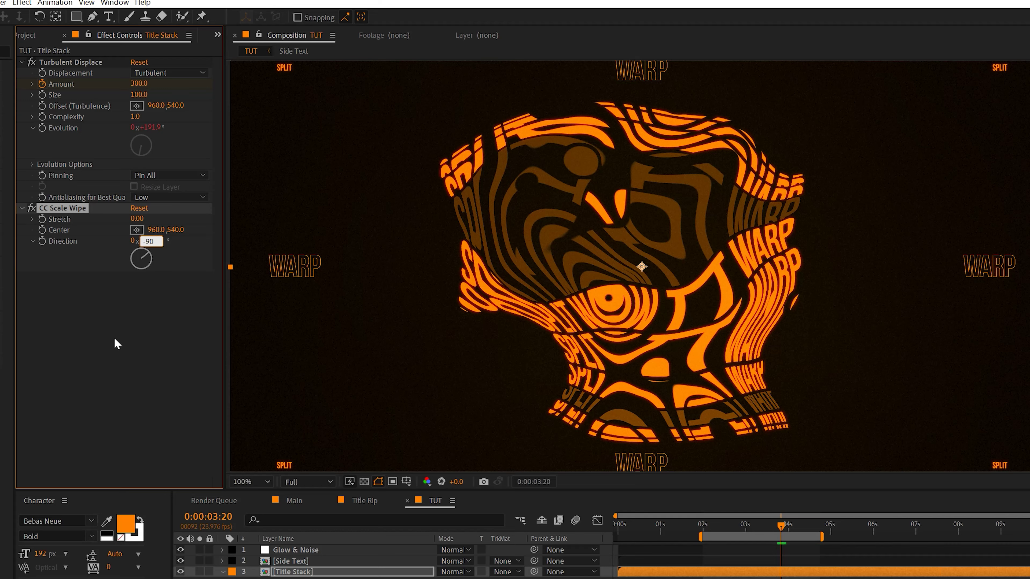
pyautogui.press('Return')
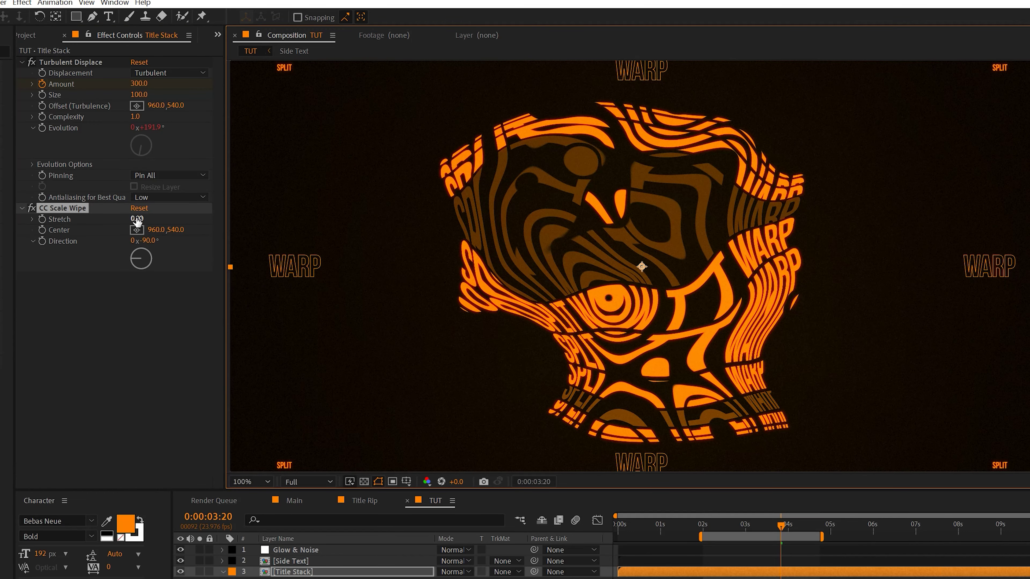
pyautogui.moveTo(137, 219); pyautogui.dragTo(635, 153)
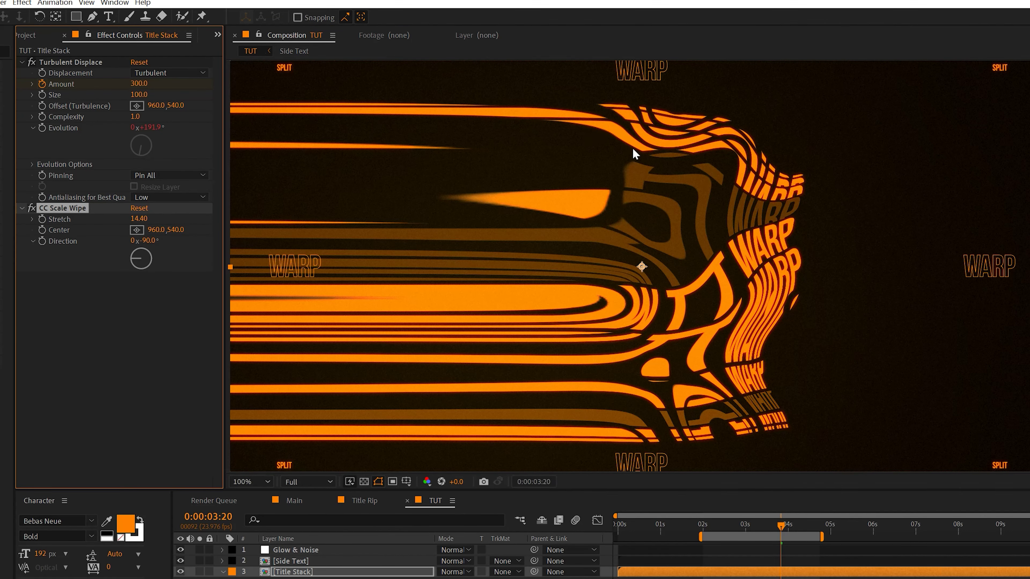
# Keyframe the CC Scale Wipe Stretch from 0 at 0:00:03:01 to 17.40 at 0:00:04:17.
pyautogui.press(',')
pyautogui.press(',')
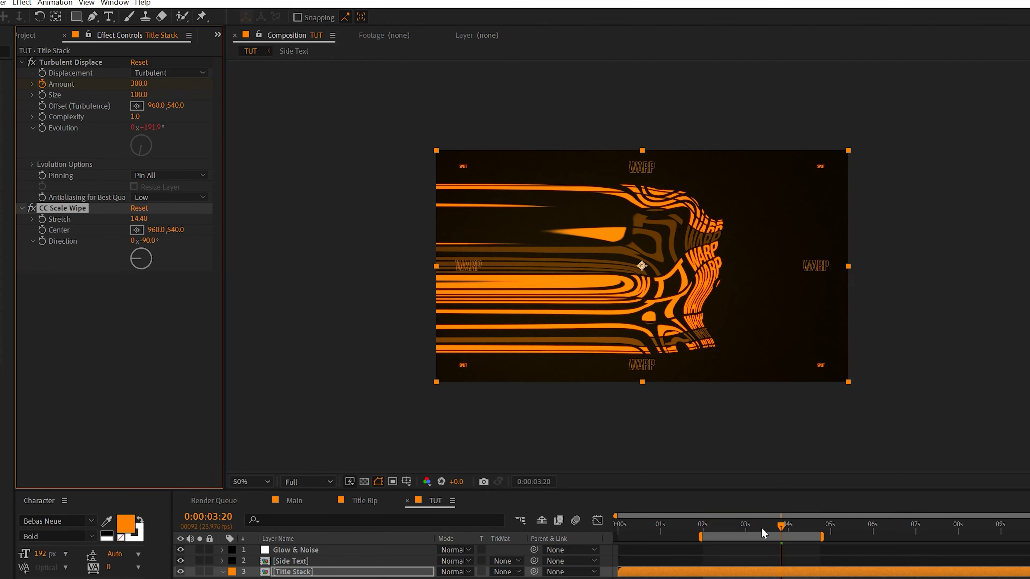
pyautogui.moveTo(764, 533); pyautogui.dragTo(747, 528)
pyautogui.click(135, 220)
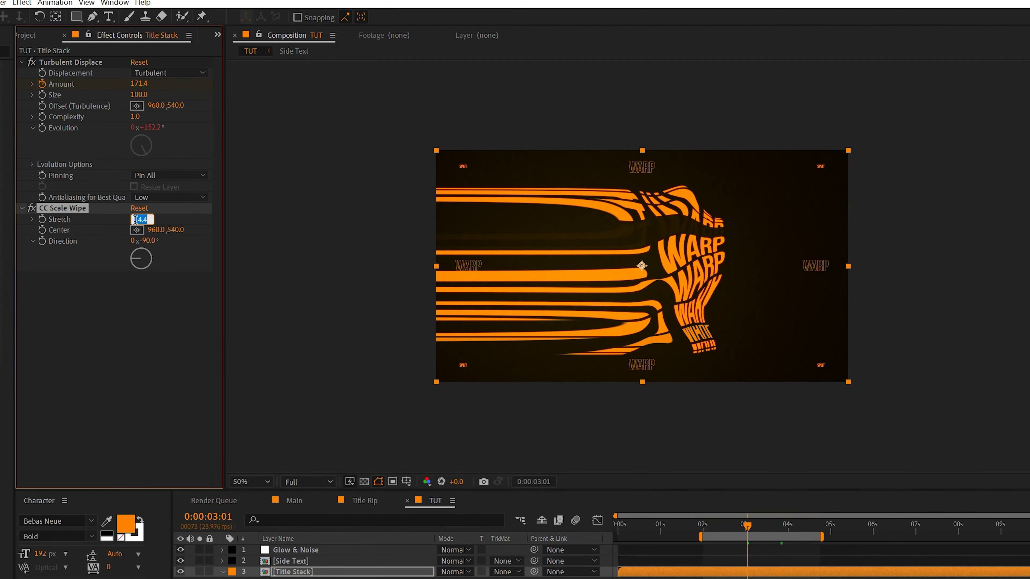
pyautogui.write('0')
pyautogui.press('Return')
pyautogui.click(42, 221)
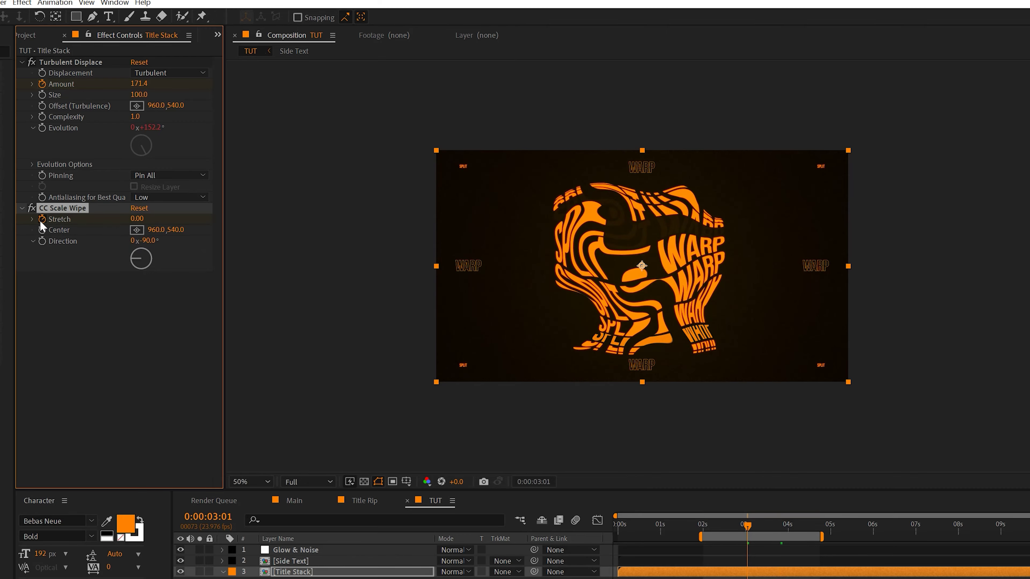
pyautogui.press('/')
pyautogui.moveTo(753, 526); pyautogui.dragTo(818, 534)
pyautogui.moveTo(137, 219); pyautogui.dragTo(263, 230)
# Keyframe the CC Scale Wipe Center to 1380, 540 at 0:00:04:17, and ease the Stretch keyframes.
pyautogui.scroll(-1, 608, 459)
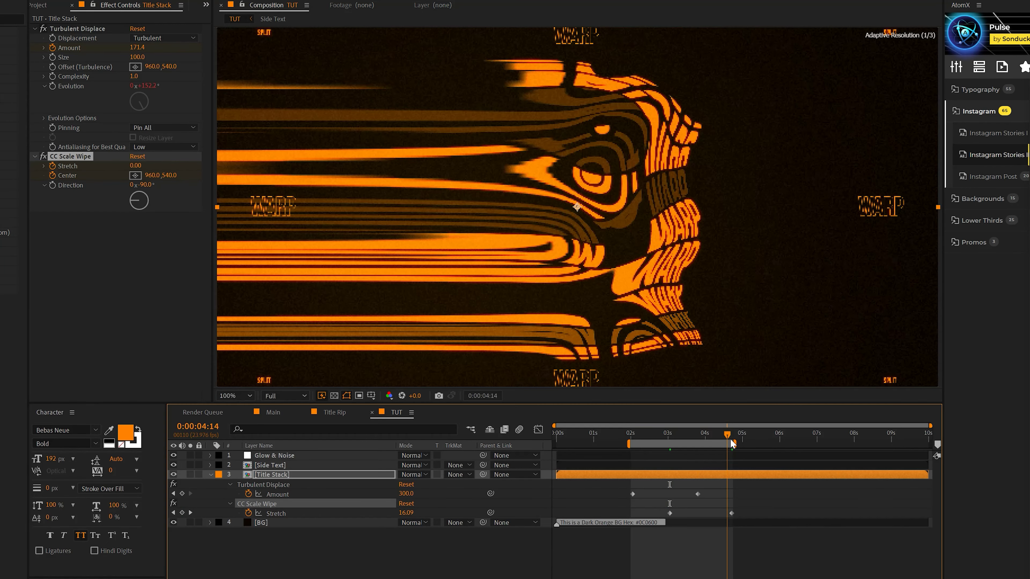
pyautogui.moveTo(149, 177); pyautogui.dragTo(177, 183)
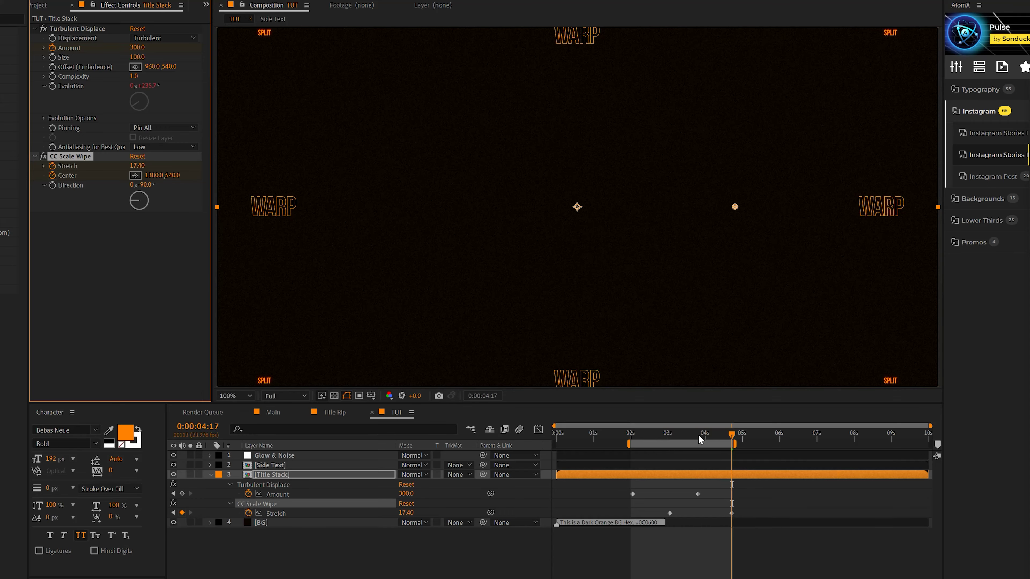
pyautogui.moveTo(705, 430); pyautogui.dragTo(658, 429)
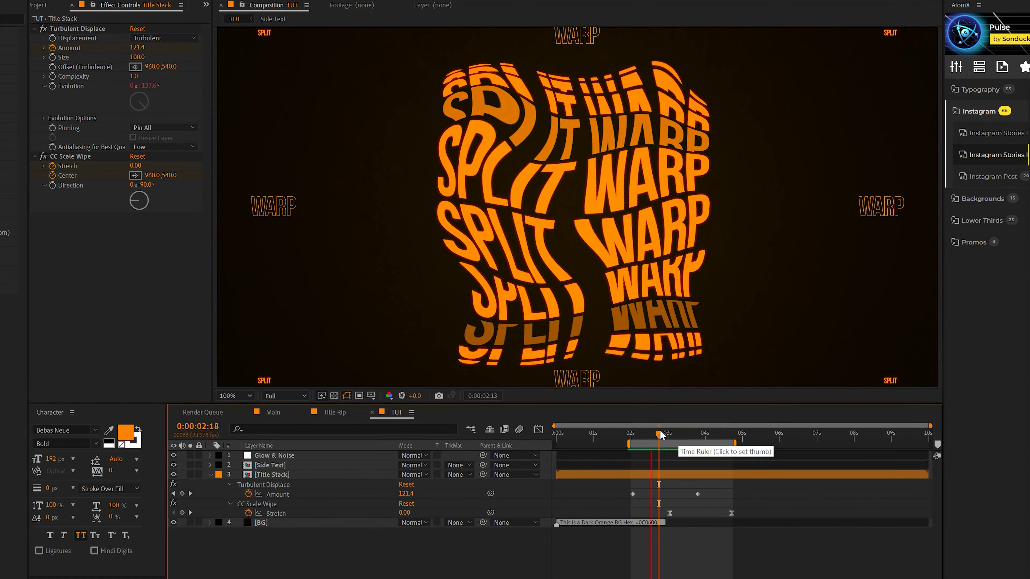
pyautogui.moveTo(660, 430); pyautogui.dragTo(689, 438)
# Split the SPLIT WARP text layer at 0:00:02:23 in the 1Title Placeholder composition nested in Title Stack.
pyautogui.click(210, 475)
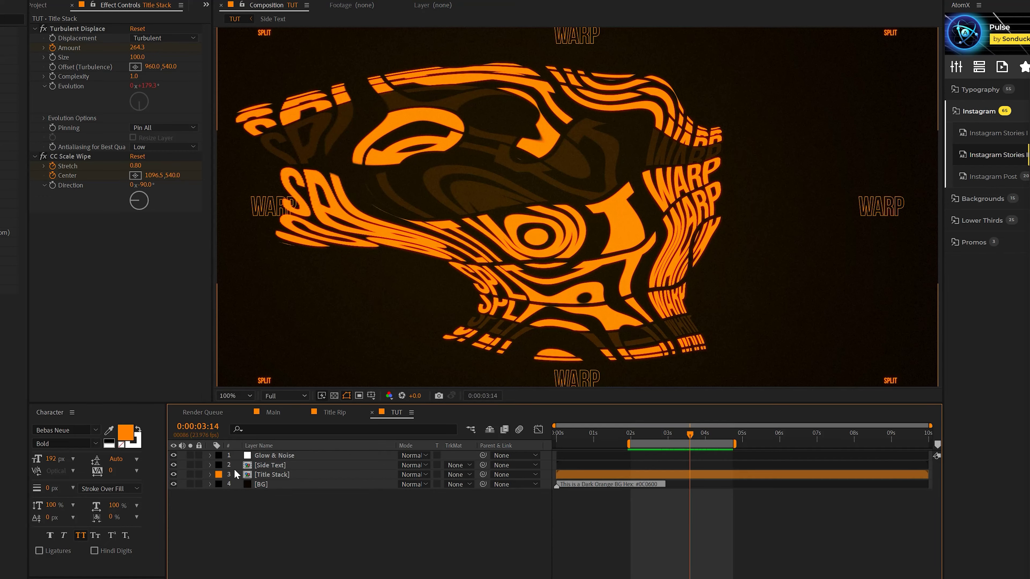
pyautogui.doubleClick(268, 475)
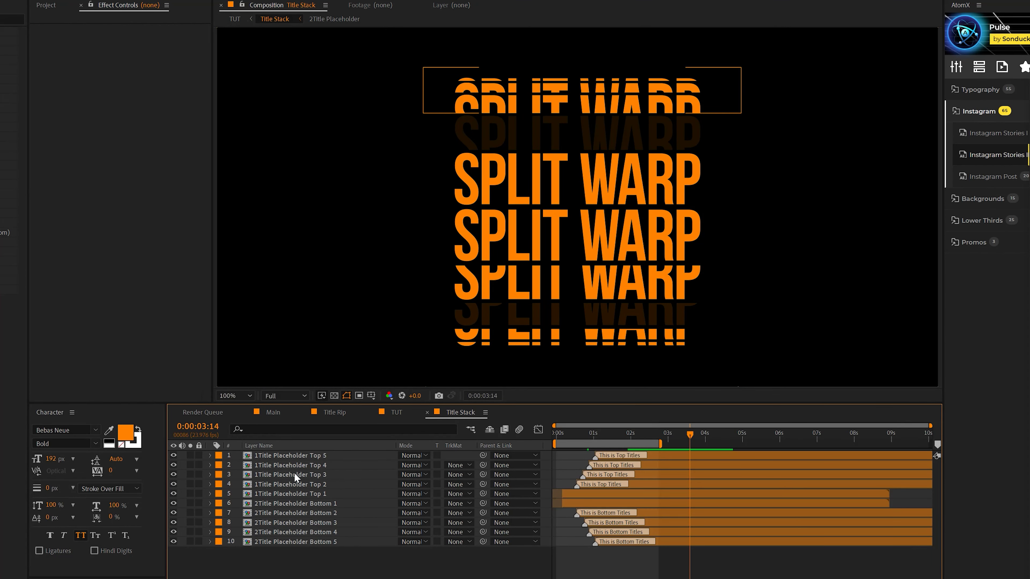
pyautogui.doubleClick(294, 473)
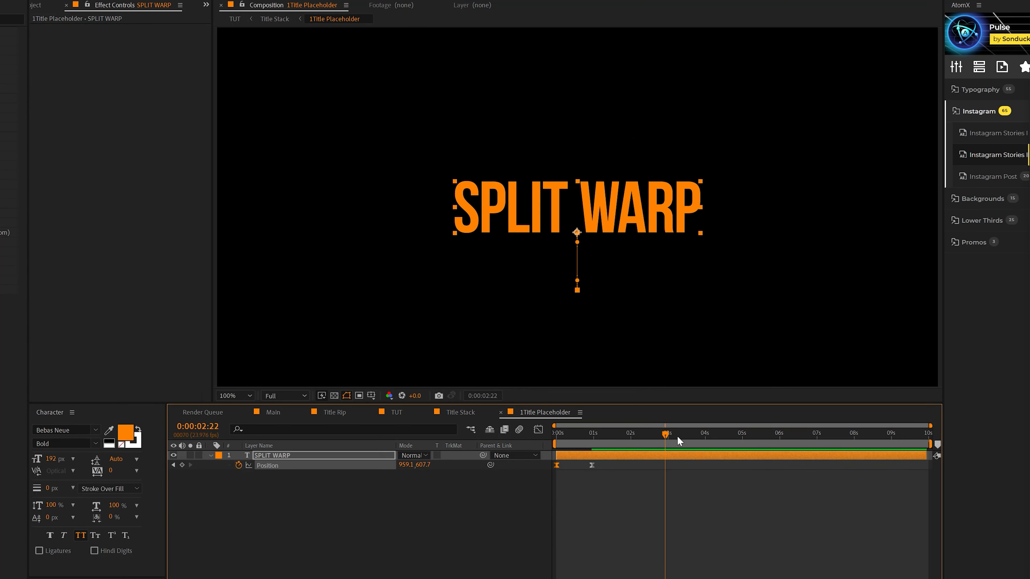
pyautogui.moveTo(678, 439); pyautogui.dragTo(669, 439)
pyautogui.click(284, 456)
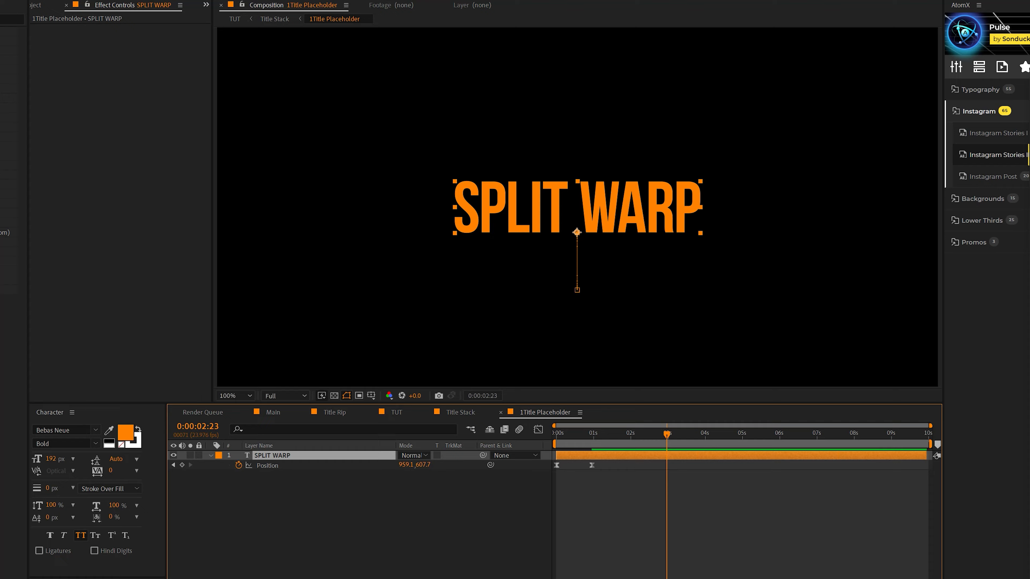
pyautogui.click(23, 12)
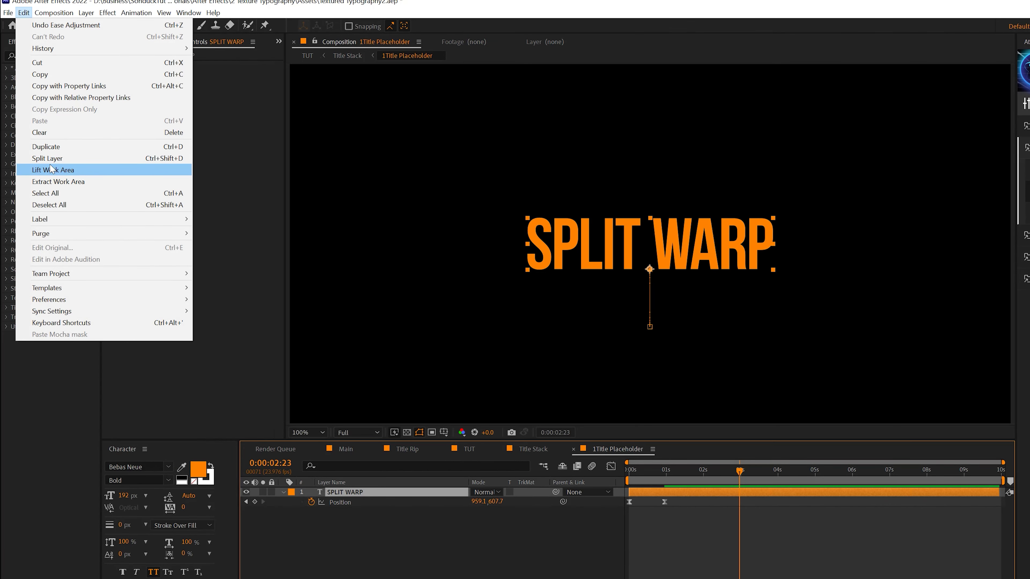
pyautogui.click(49, 159)
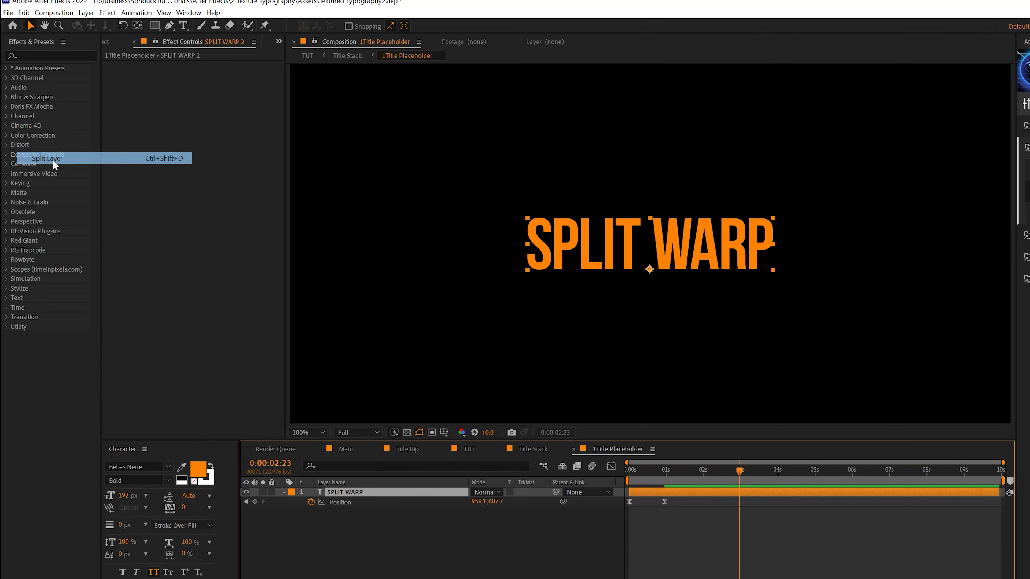
# Turn SPLIT WARP 2 into an orange outline with no fill and a 3 px stroke, and examine Main's color fringing.
pyautogui.click(195, 483)
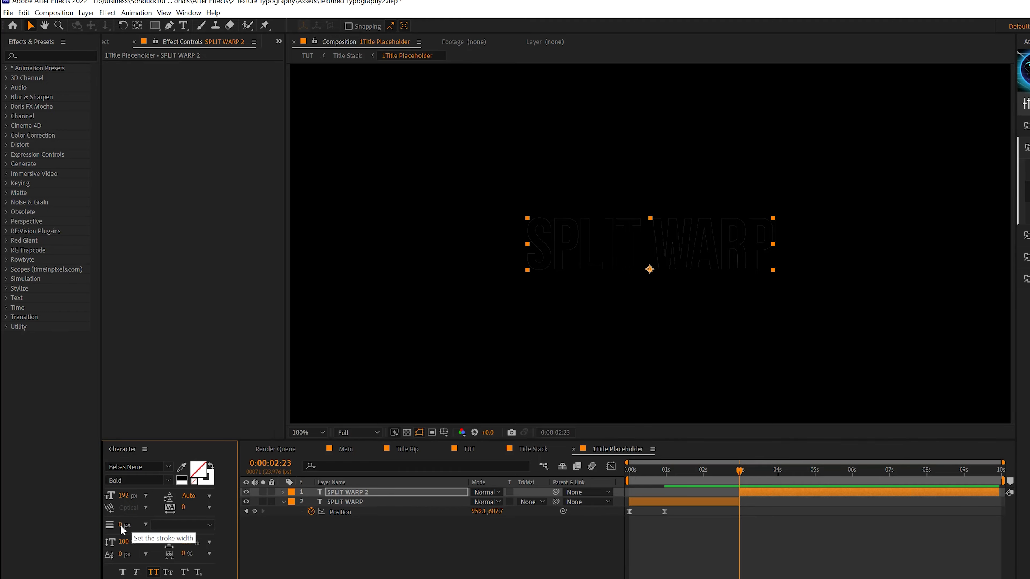
pyautogui.write('3')
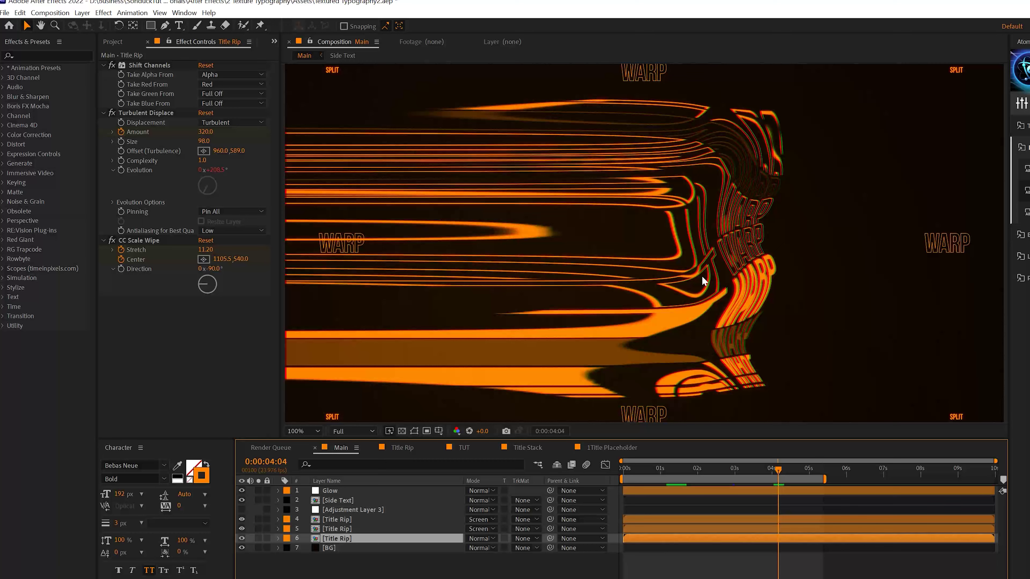
pyautogui.scroll(1, 704, 280)
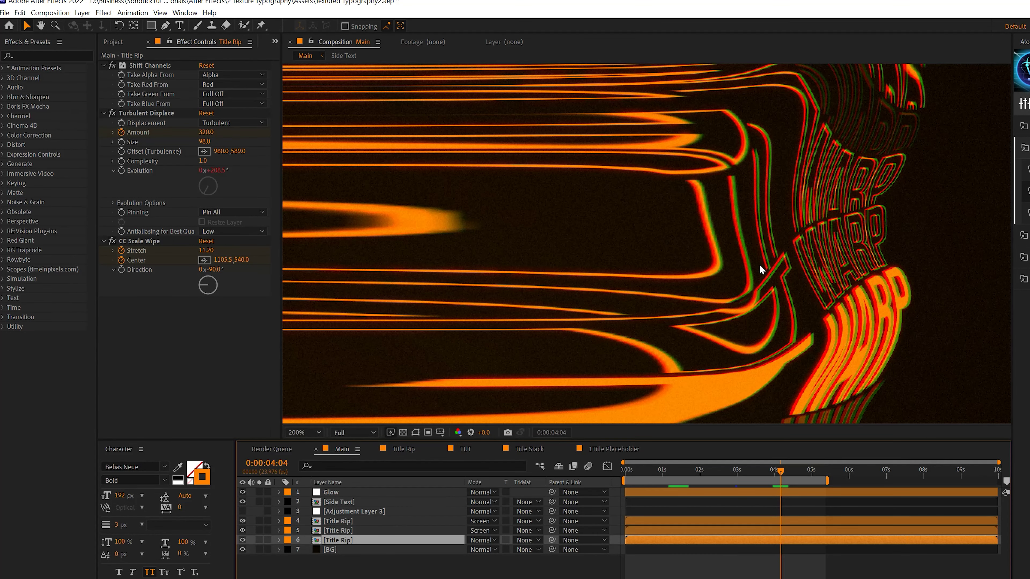
# Apply Shift Channels to the Title Stack layer in TUT and place it above Turbulent Displace in the effect order.
pyautogui.click(455, 453)
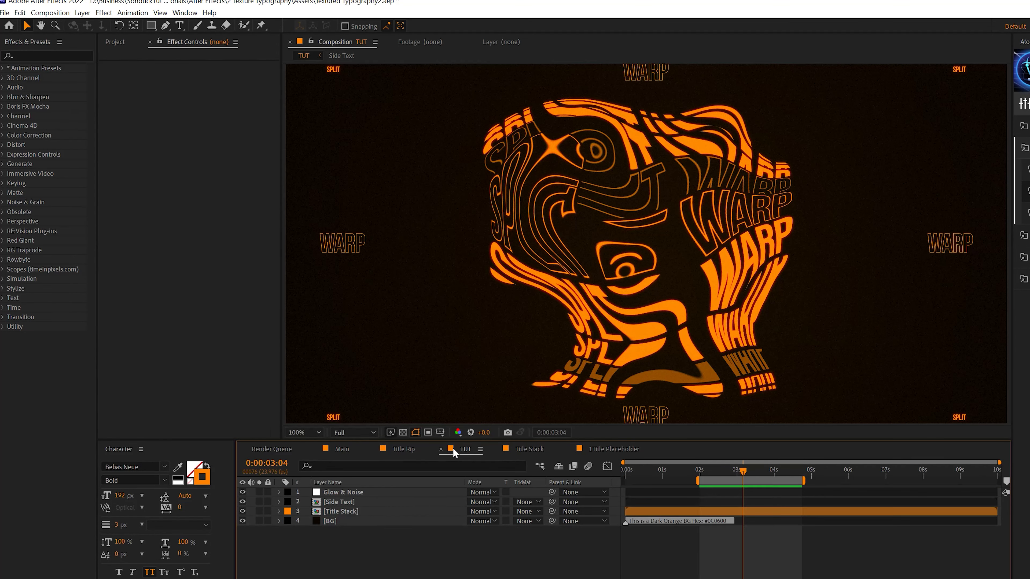
pyautogui.click(330, 513)
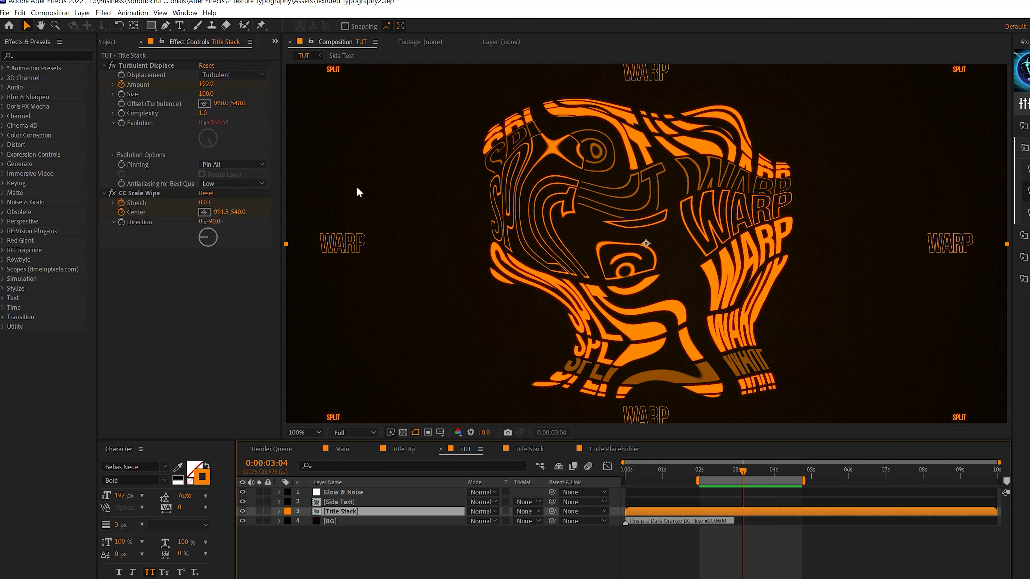
pyautogui.click(101, 12)
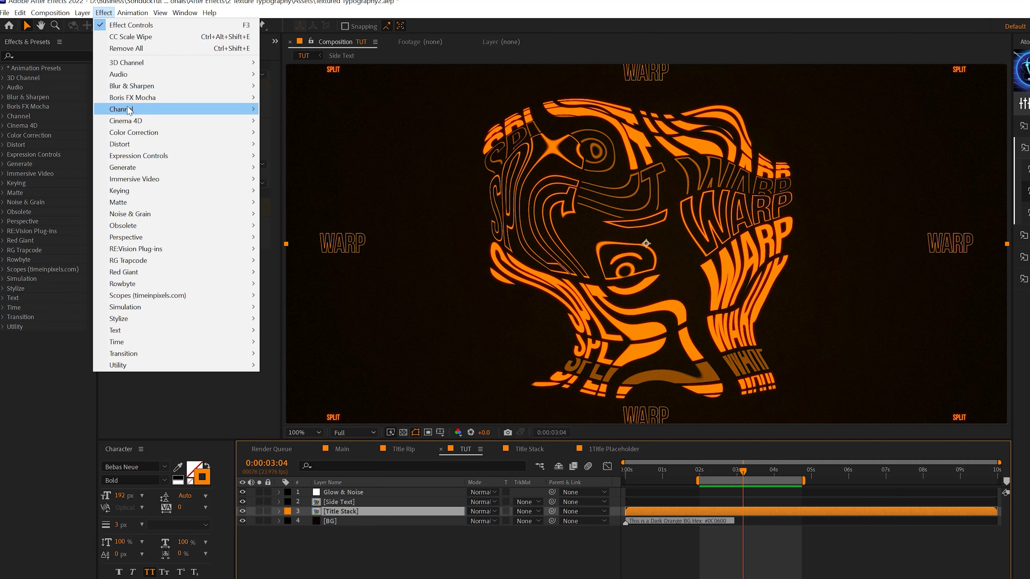
pyautogui.moveTo(129, 109)
pyautogui.click(298, 239)
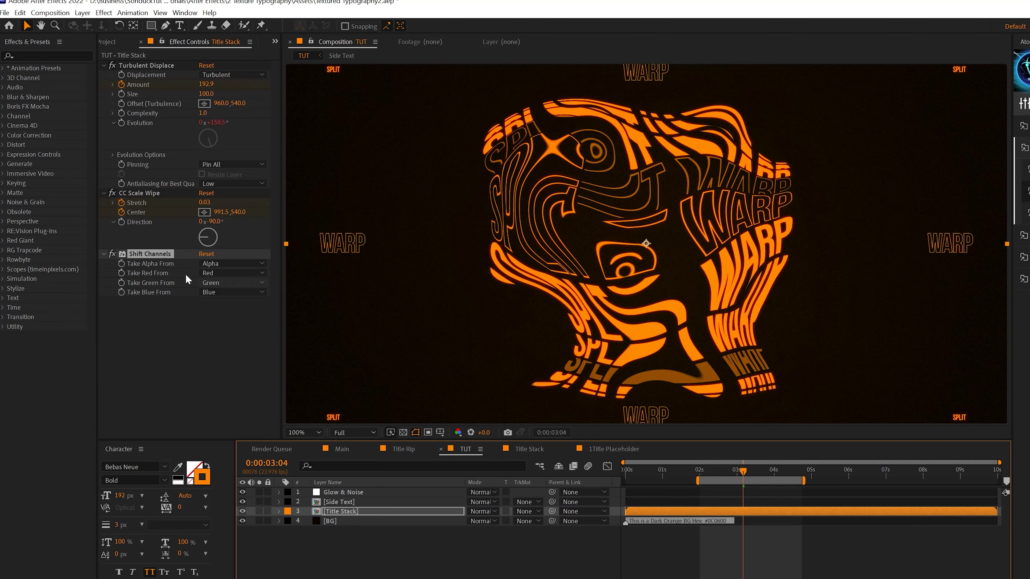
pyautogui.moveTo(141, 251); pyautogui.dragTo(157, 63)
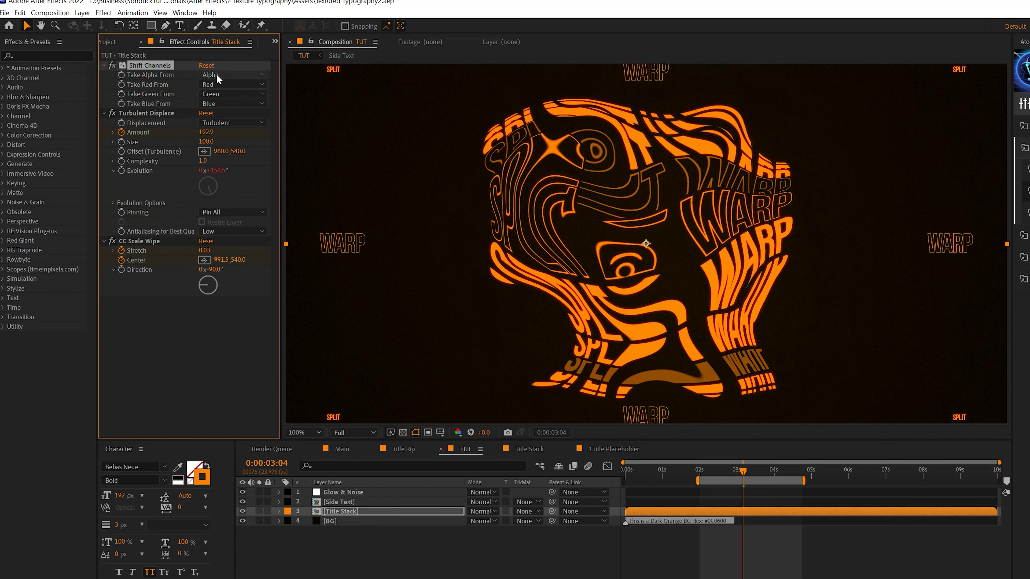
# Set Take Green From and Take Blue From to Full Off in Title Stack's Shift Channels effect.
pyautogui.click(211, 94)
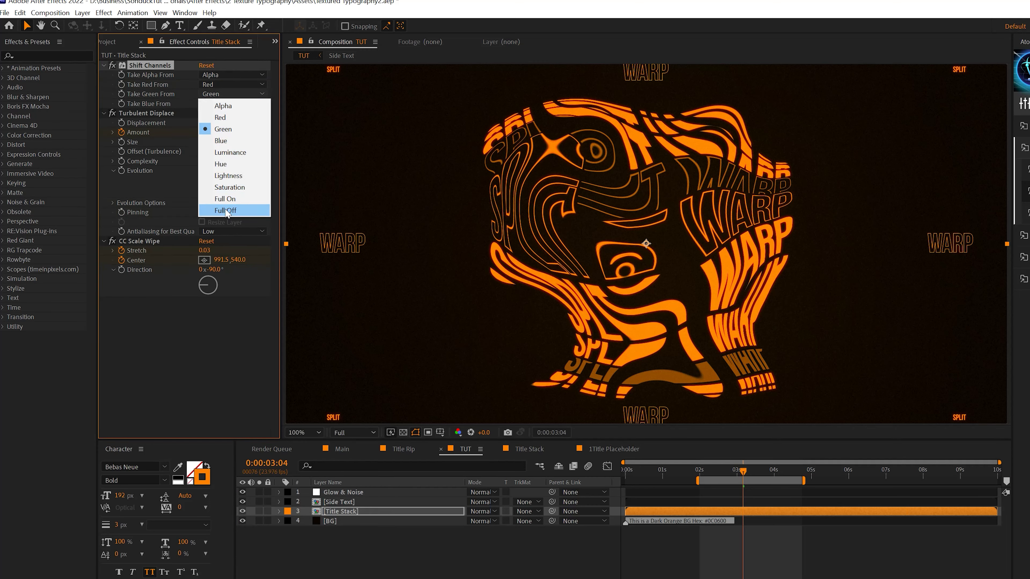
pyautogui.click(226, 209)
pyautogui.click(221, 104)
pyautogui.click(215, 221)
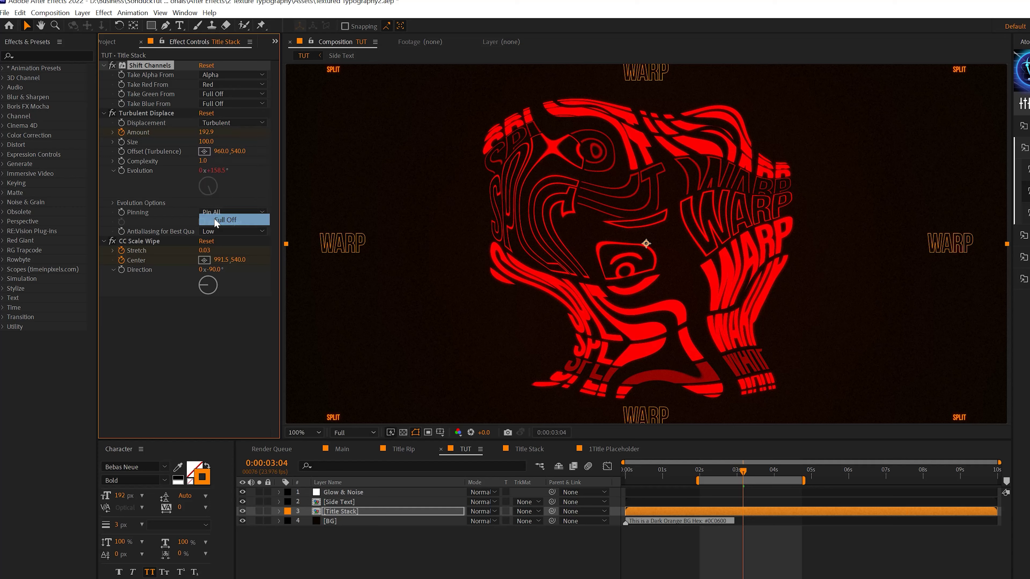
# Duplicate Title Stack and isolate the copy's green channel, with Take Red From Full Off and Take Green From Green.
pyautogui.click(330, 514)
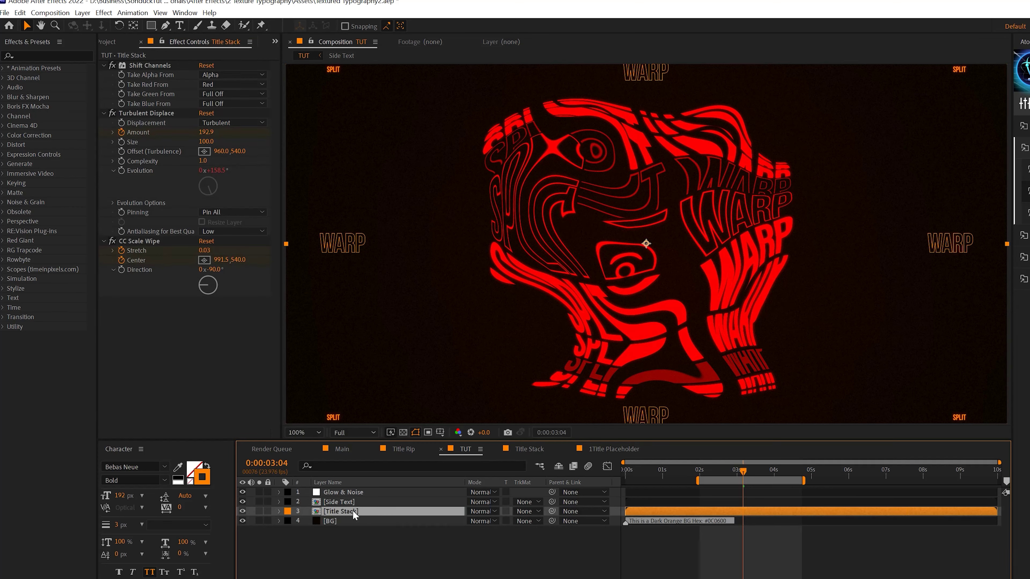
pyautogui.hotkey('ctrl', 'd')
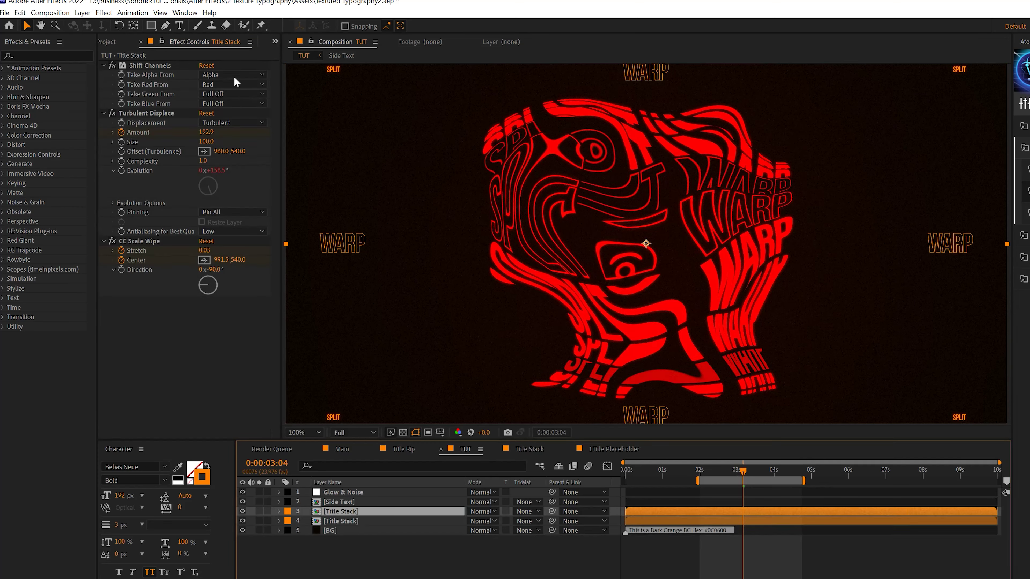
pyautogui.click(213, 85)
pyautogui.click(218, 207)
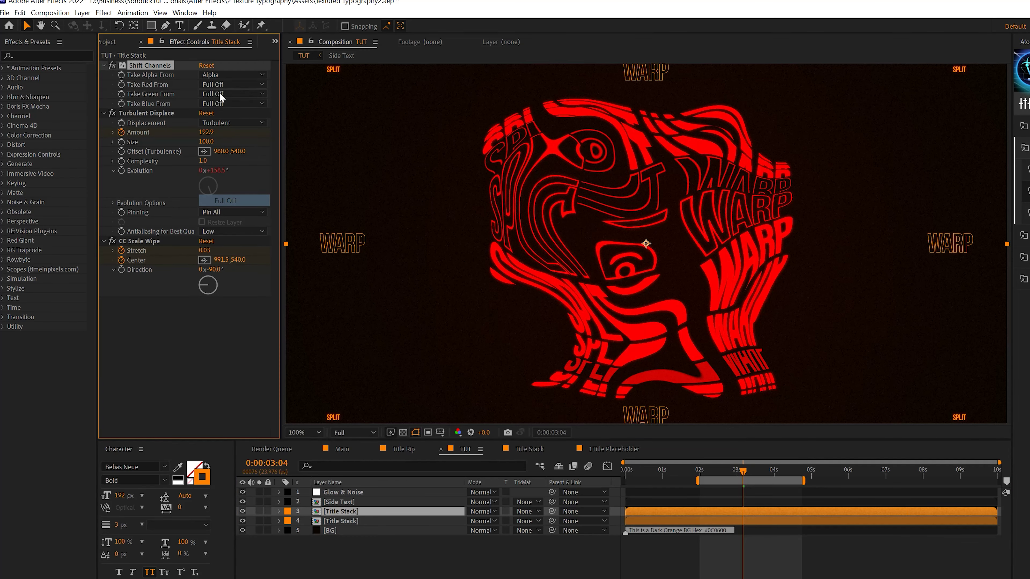
pyautogui.click(213, 96)
pyautogui.click(219, 129)
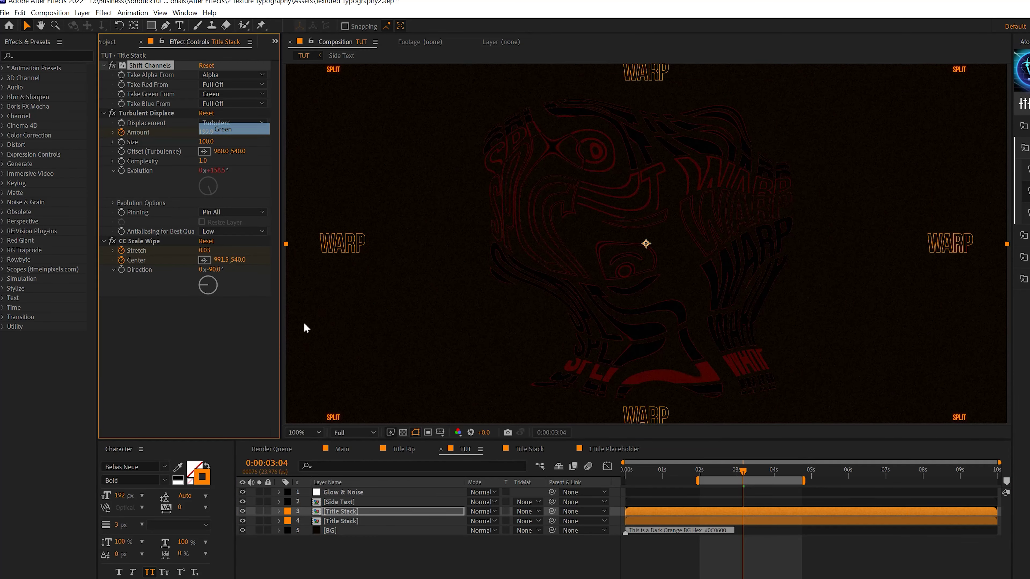
# Duplicate the green-channel Title Stack and isolate the copy's blue channel, with Take Green From Full Off and Take Blue From Blue.
pyautogui.click(339, 511)
pyautogui.hotkey('ctrl', 'd')
pyautogui.click(213, 91)
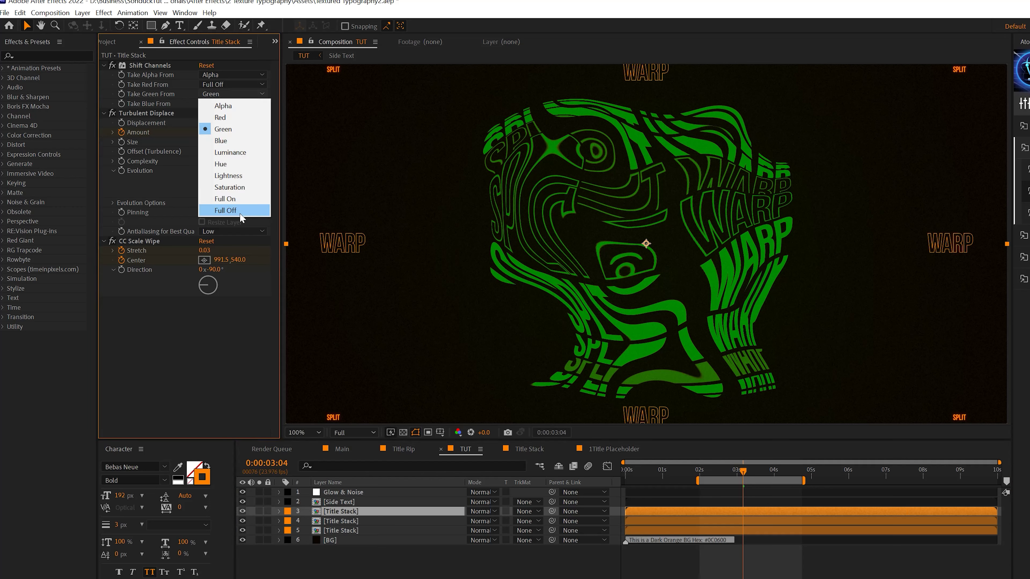
pyautogui.click(240, 213)
pyautogui.click(212, 104)
pyautogui.click(219, 142)
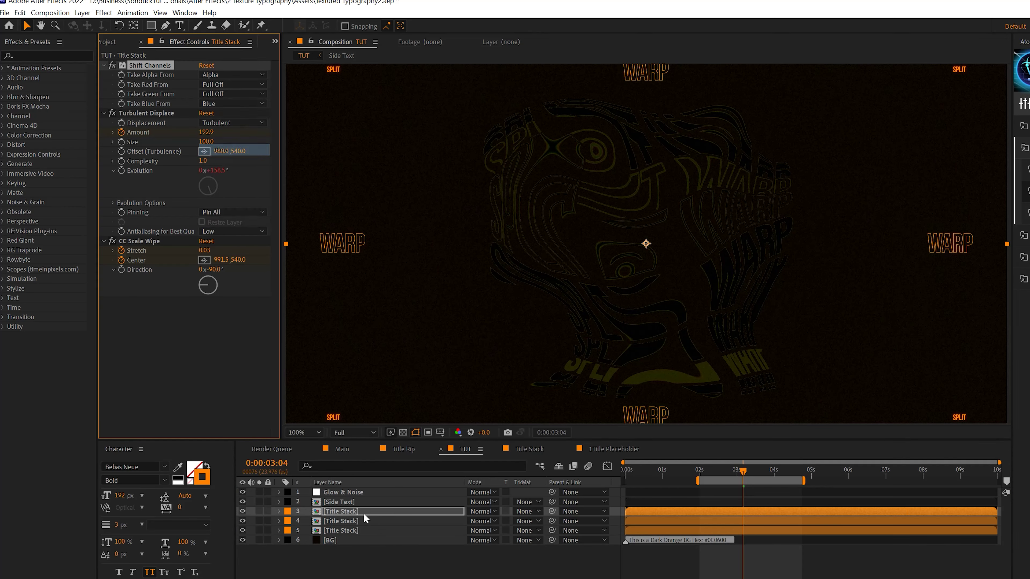
# Set the blending mode of the green and blue Title Stack copies to Screen.
pyautogui.keyDown('ctrl'); pyautogui.click(417, 519); pyautogui.keyUp('ctrl')
pyautogui.click(482, 511)
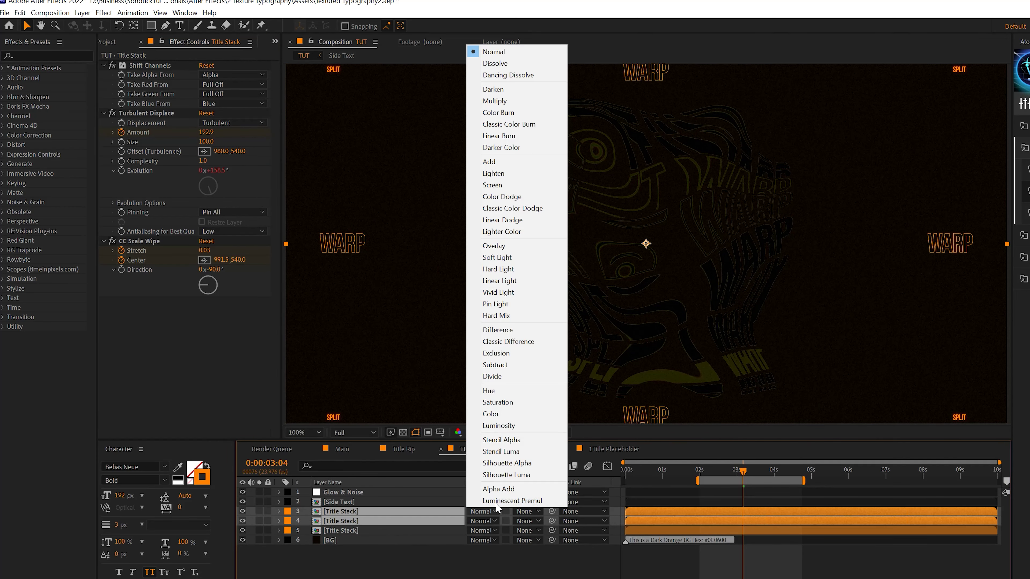
pyautogui.click(505, 186)
# Reveal the Position of both Screen-mode Title Stack copies and shift the blue copy horizontally to 966.0, 540.0.
pyautogui.click(369, 520)
pyautogui.press('p')
pyautogui.click(356, 514)
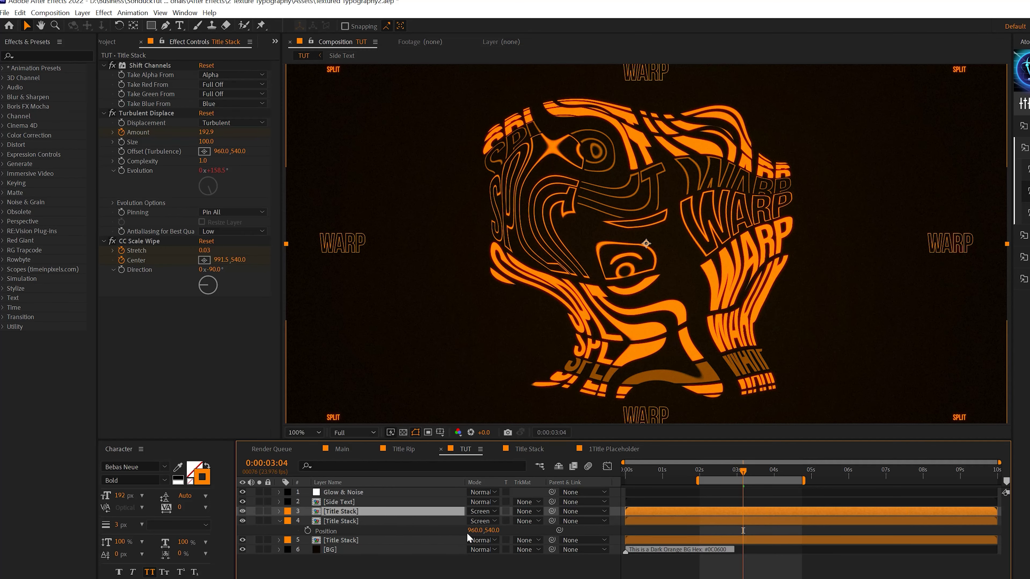
pyautogui.press('p')
pyautogui.moveTo(474, 522); pyautogui.dragTo(482, 521)
# Set the Turbulent Displace Size to 105.0 on the green Title Stack copy and check the color split at other frames.
pyautogui.click(141, 114)
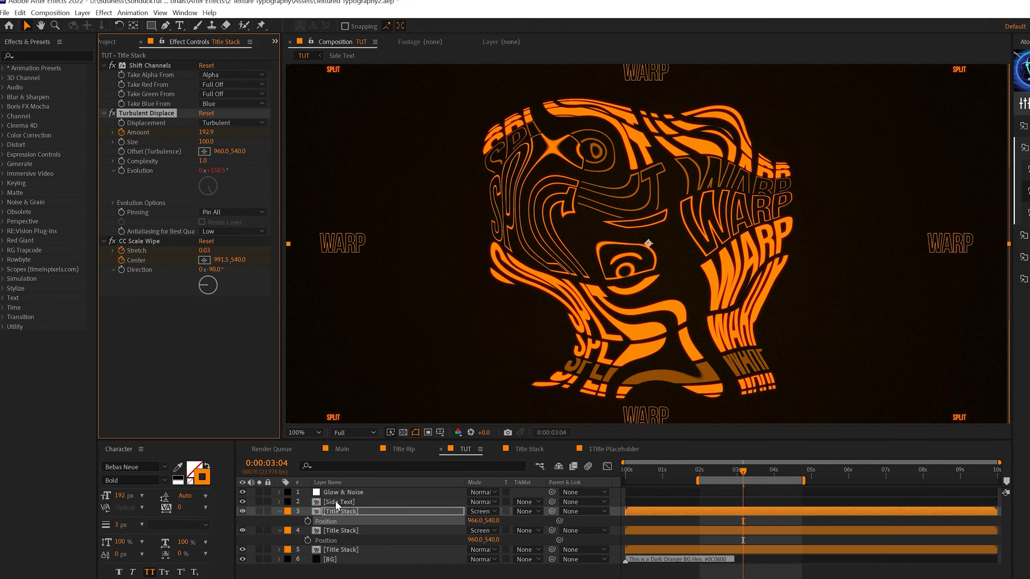
pyautogui.click(332, 531)
pyautogui.moveTo(208, 142); pyautogui.dragTo(209, 141)
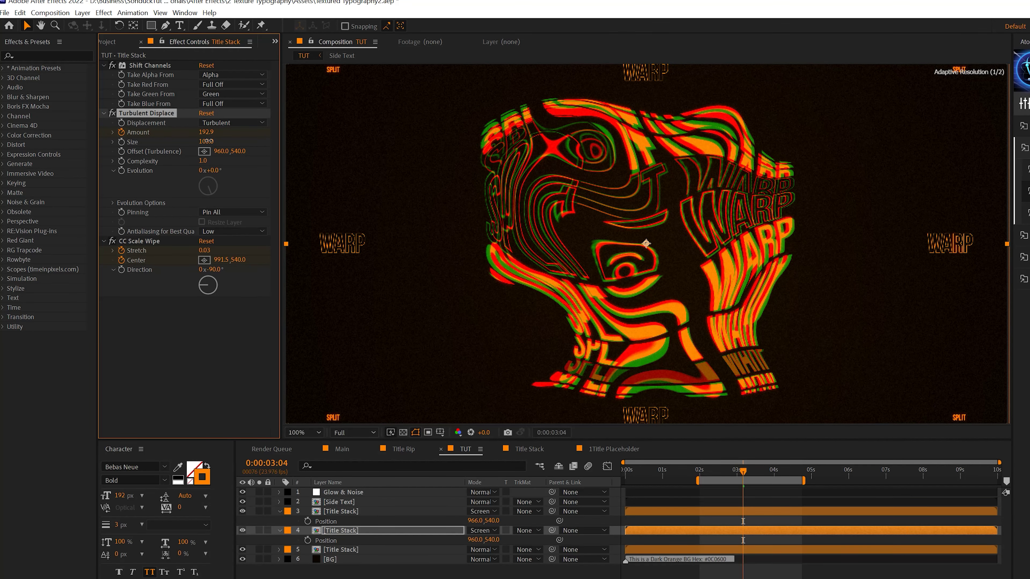
pyautogui.moveTo(743, 472)
pyautogui.mouseDown()
pyautogui.moveTo(680, 473)
pyautogui.moveTo(739, 472)
pyautogui.mouseUp()
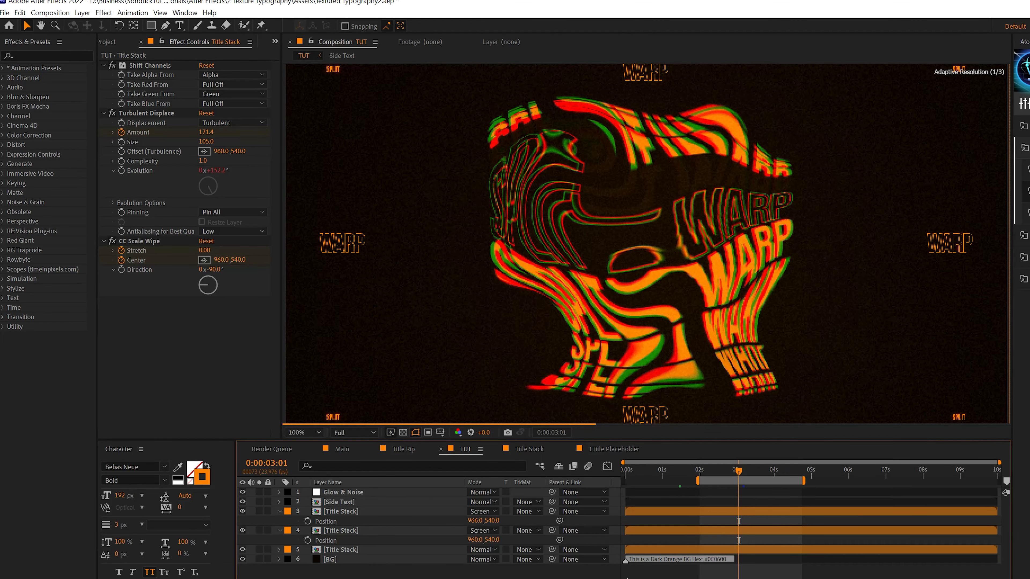
pyautogui.click(774, 471)
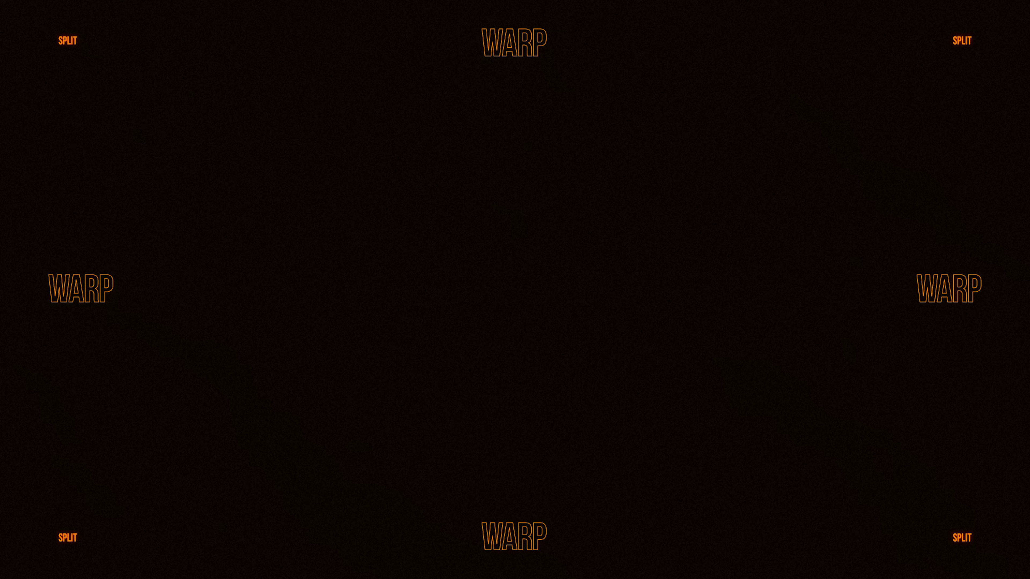